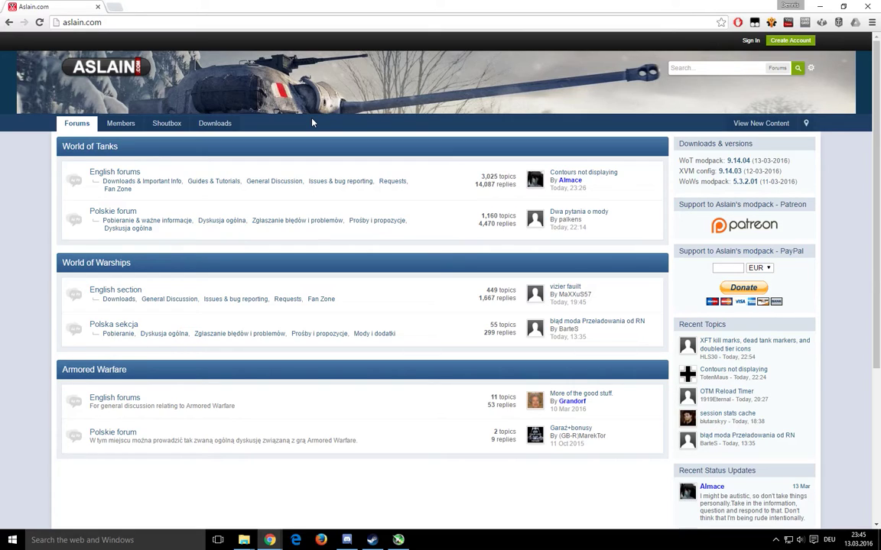
left_click(106, 22)
left_click(107, 23)
key("ctrl+a")
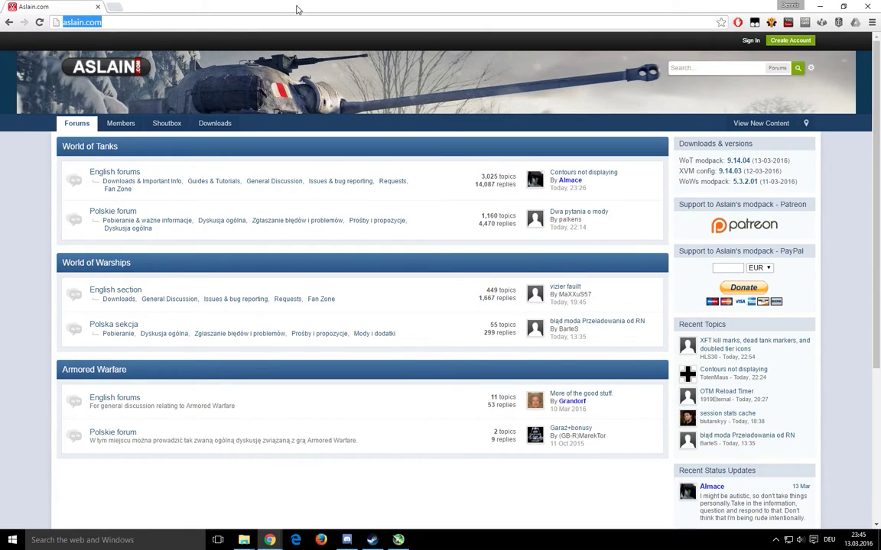
left_click(267, 24)
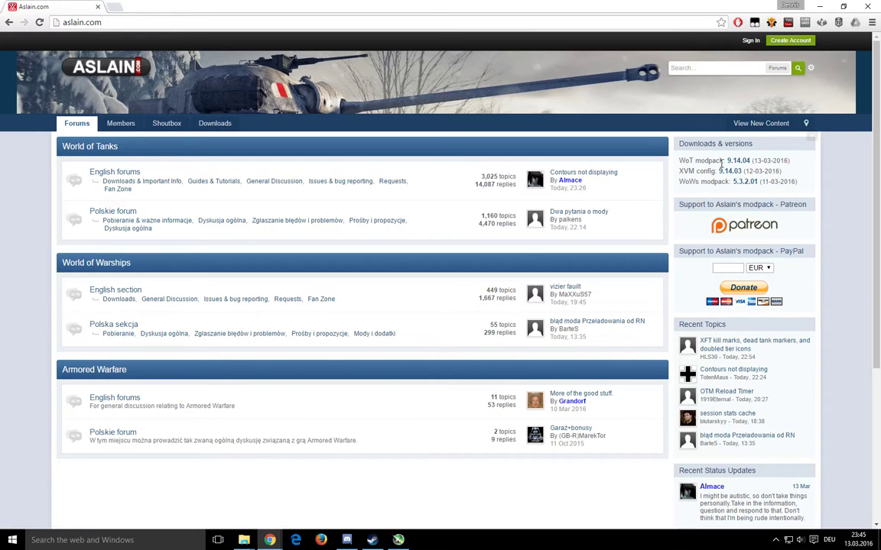
Open the download topic for the WoWs modpack version 5.3.2.01 from the forum home page.
left_click_drag(678, 172, 710, 173)
left_click(685, 160)
left_click_drag(679, 181, 730, 183)
left_click(572, 212)
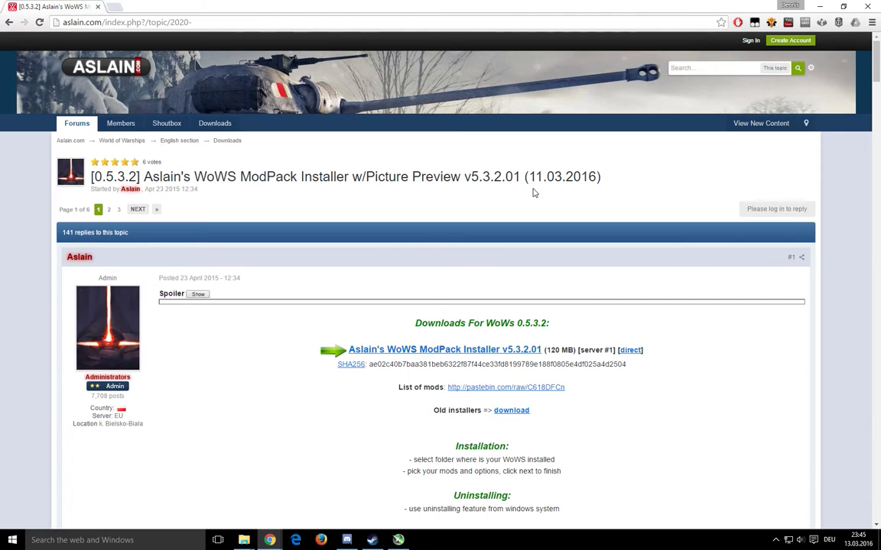
Check the modpack version number and release date in the topic title.
scroll(534, 192, "down", 1)
left_click_drag(472, 126, 521, 129)
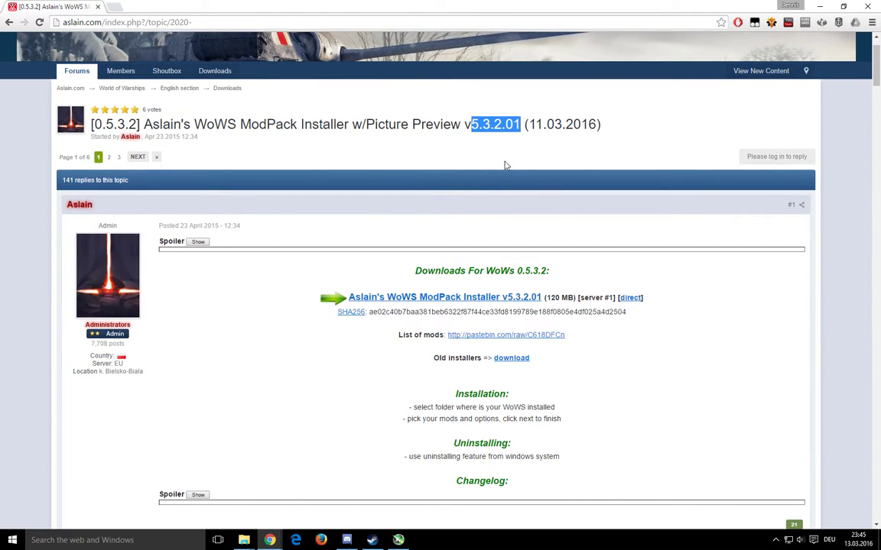
left_click_drag(527, 124, 576, 178)
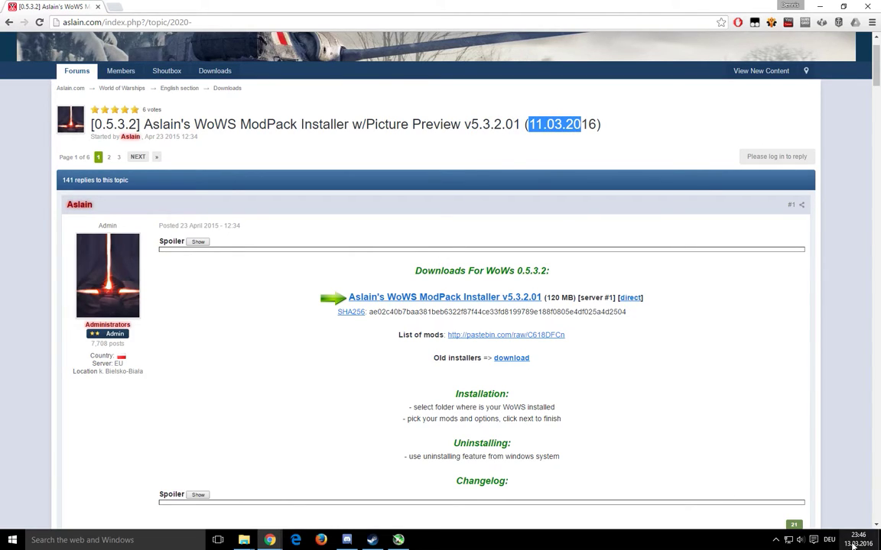
left_click(529, 124)
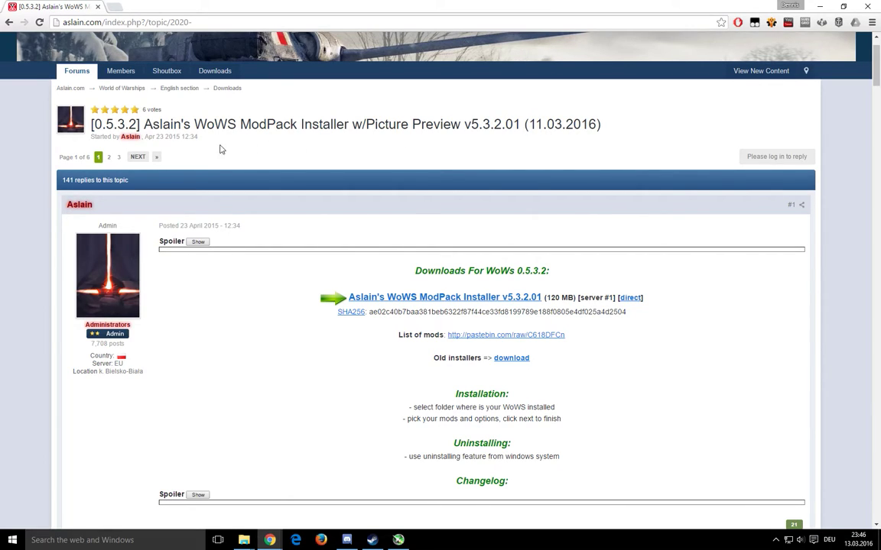
Read the newest changelog post on the topic's last page for its supported game version, and return to the first page's download links.
left_click(156, 158)
scroll(346, 300, "down", 20)
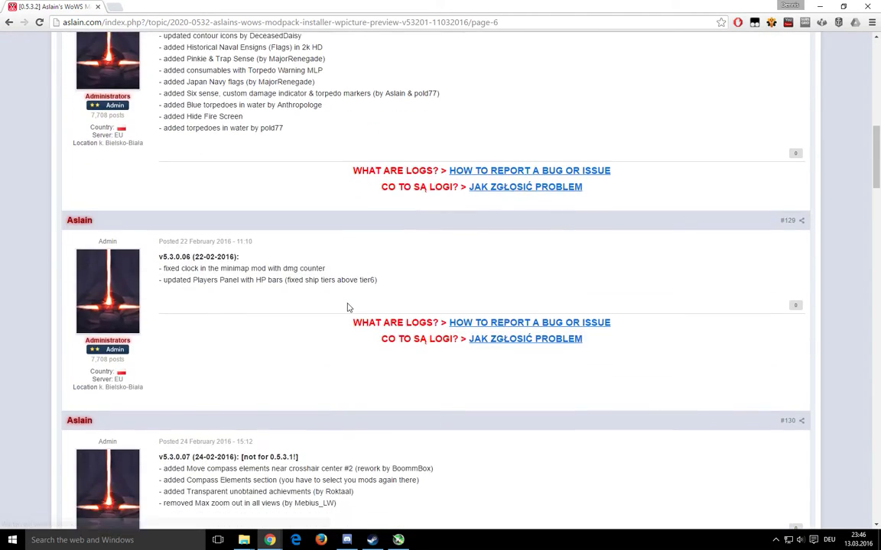
scroll(348, 311, "down", 10)
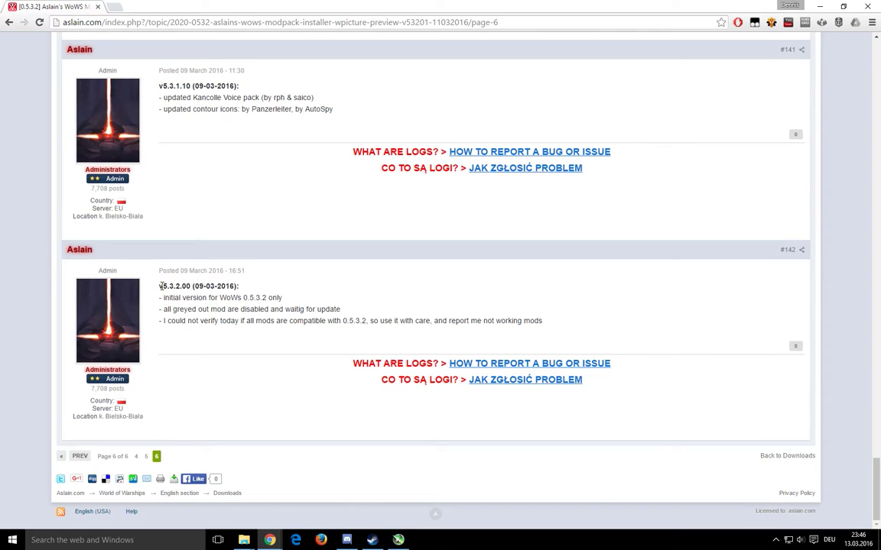
left_click_drag(161, 286, 239, 286)
left_click(185, 272)
left_click_drag(179, 271, 195, 270)
left_click(194, 270)
left_click_drag(207, 298, 267, 298)
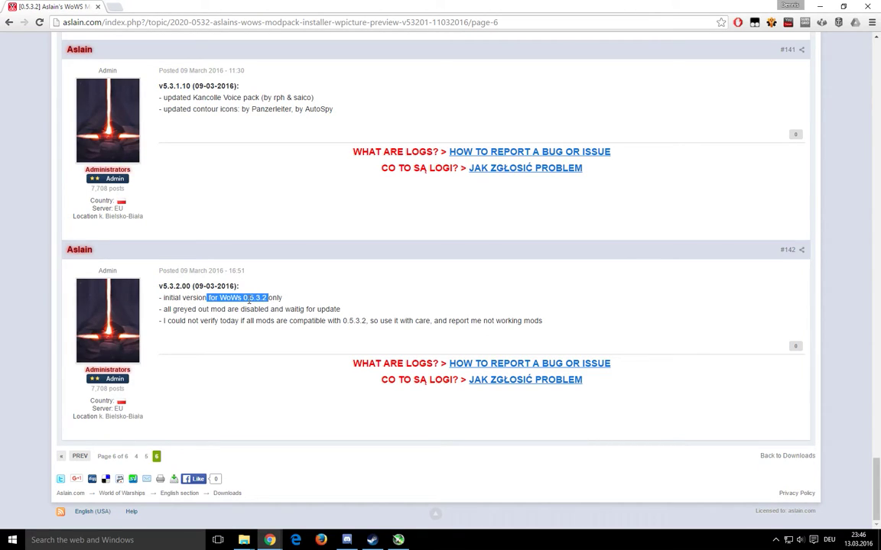
left_click(257, 298)
left_click_drag(241, 298, 268, 298)
left_click(281, 242)
key("alt+Left")
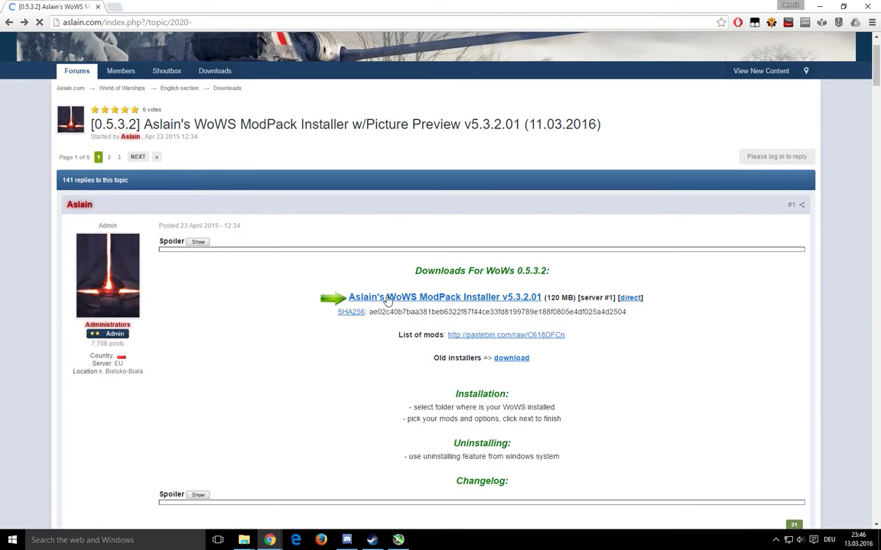
scroll(492, 237, "down", 1)
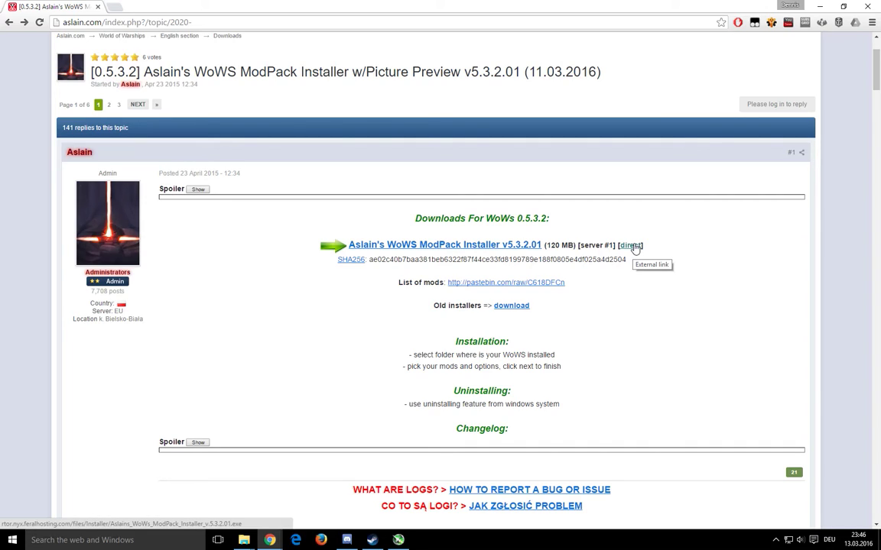
Switch to the World_of_Warships folder in File Explorer and run Aslains_WoWs_ModPack_Installer_v.5.3.2.01, turning off the prompt before opening this file.
mouse_move(246, 541)
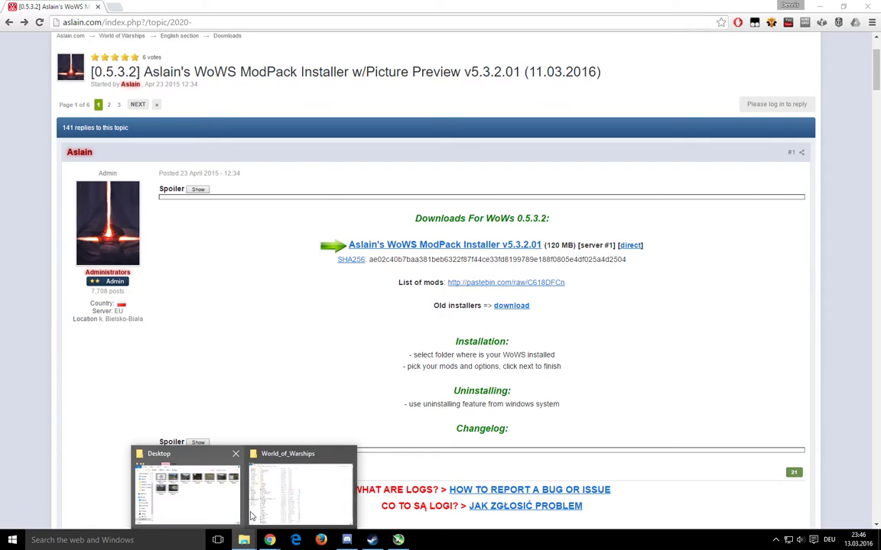
left_click(306, 477)
scroll(556, 287, "down", 2)
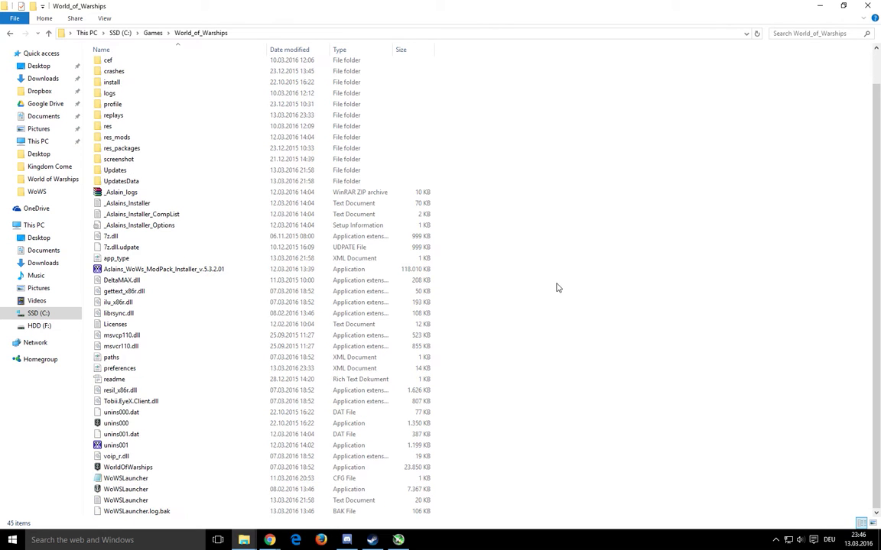
left_click(152, 272)
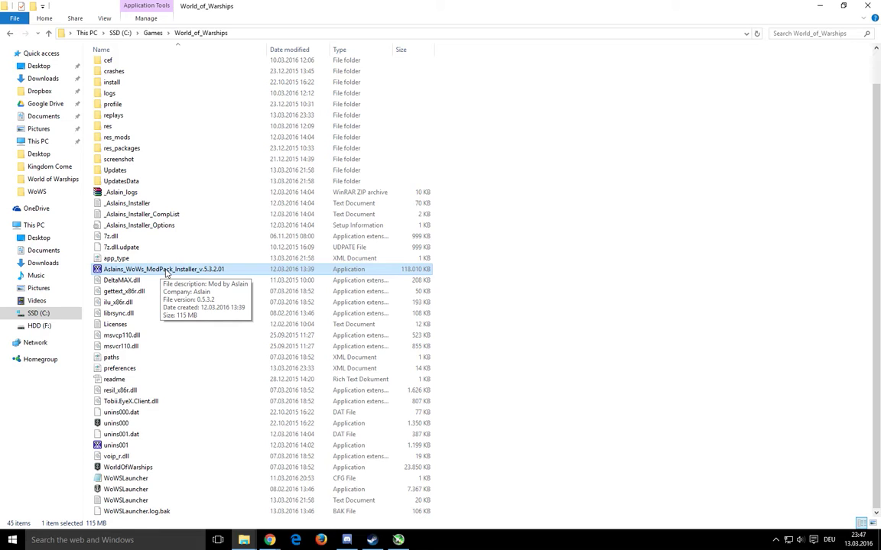
double_click(167, 270)
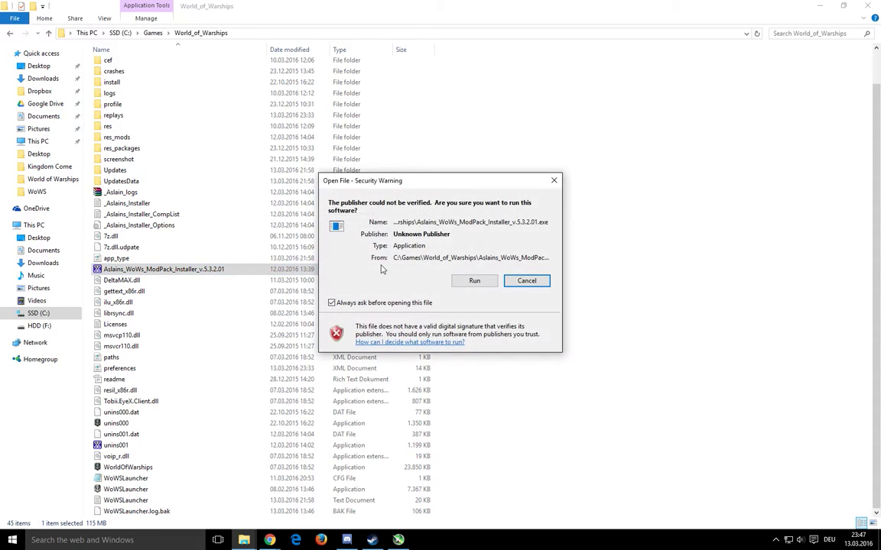
left_click(331, 302)
left_click(473, 282)
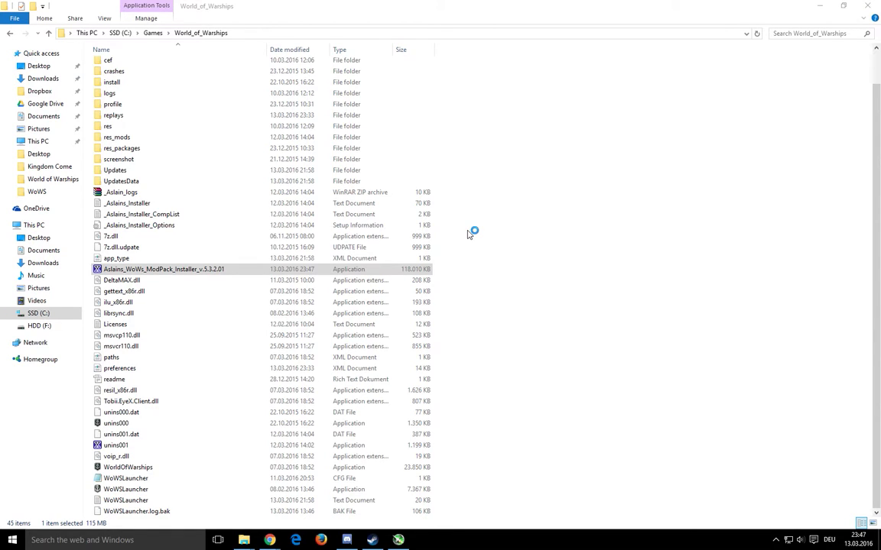
Set the setup language to English and enable the image/sound preview by default in the modpack setup wizard.
left_click(411, 274)
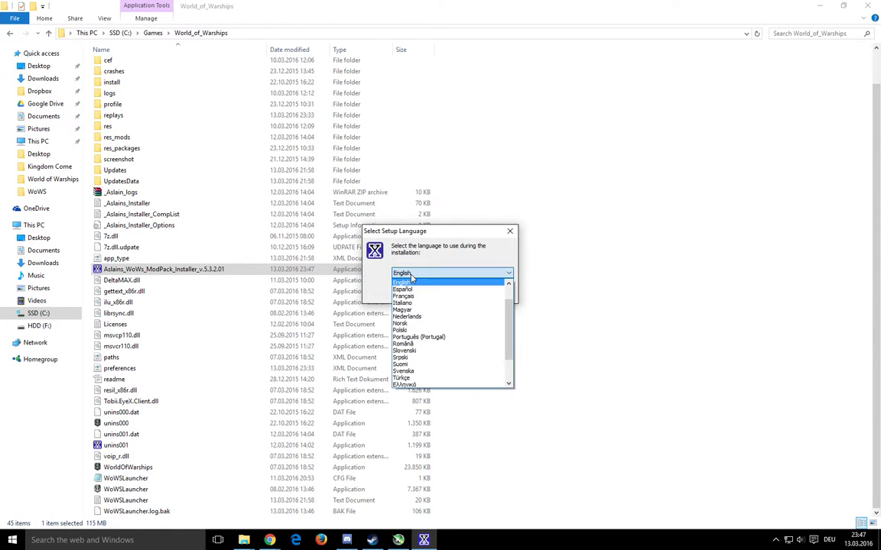
left_click(405, 284)
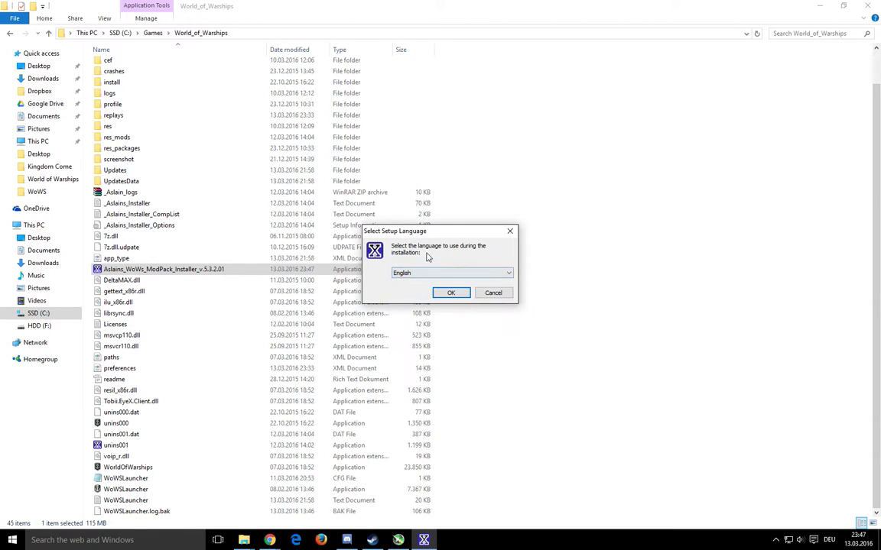
left_click(451, 295)
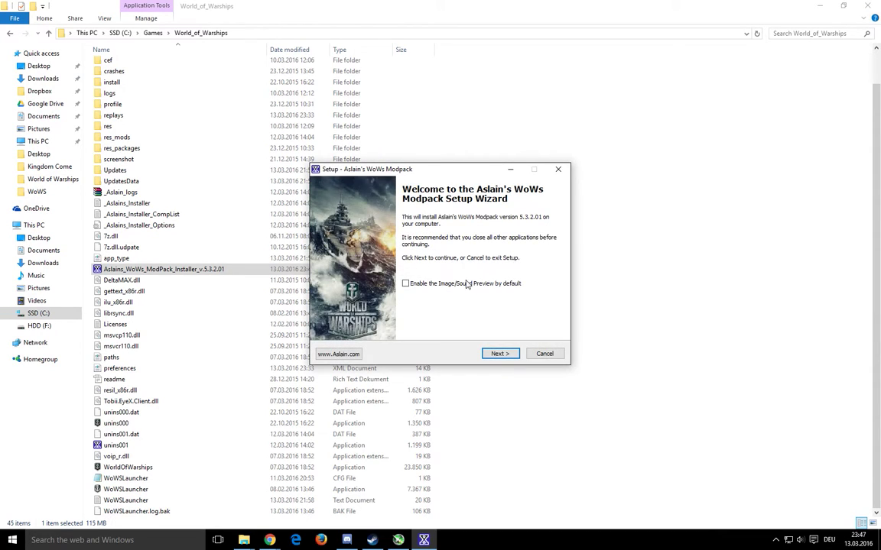
left_click(407, 287)
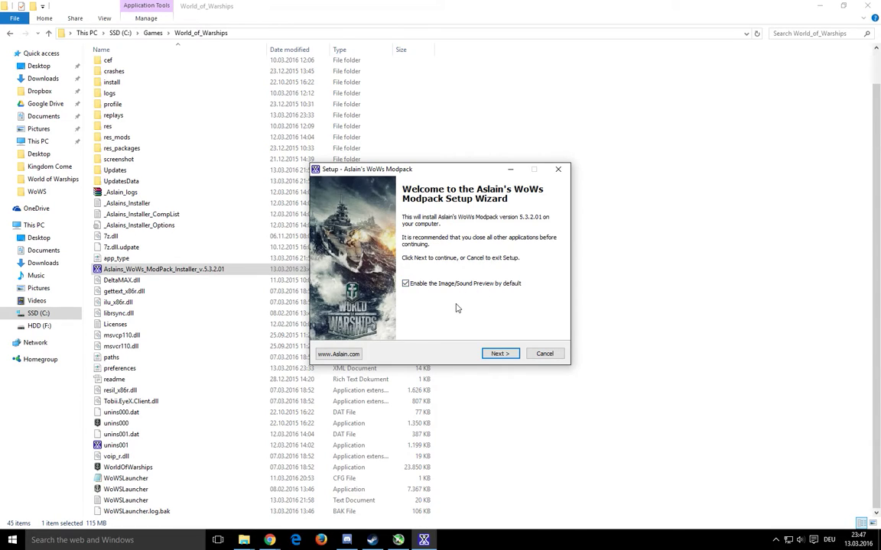
left_click(498, 354)
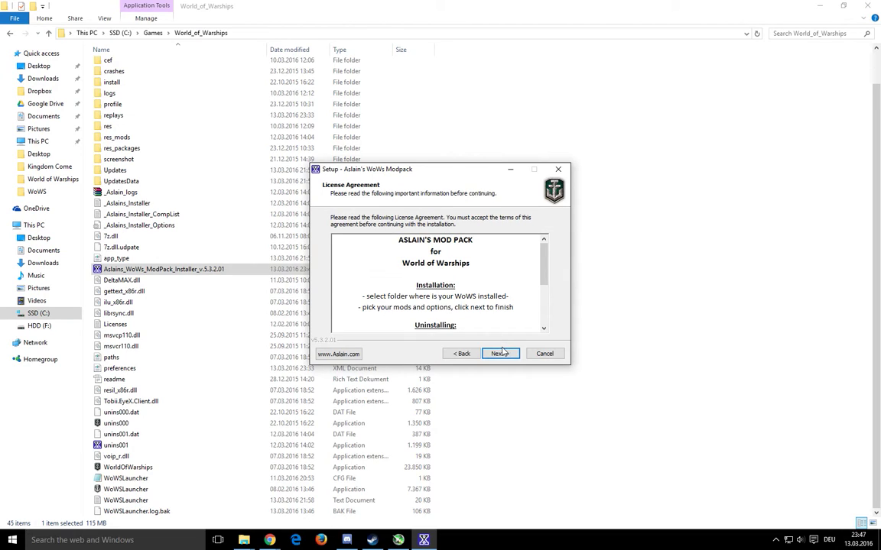
Proceed past the license agreement and release information, and keep C:\Games\World_of_Warships as the installation folder.
left_click(498, 354)
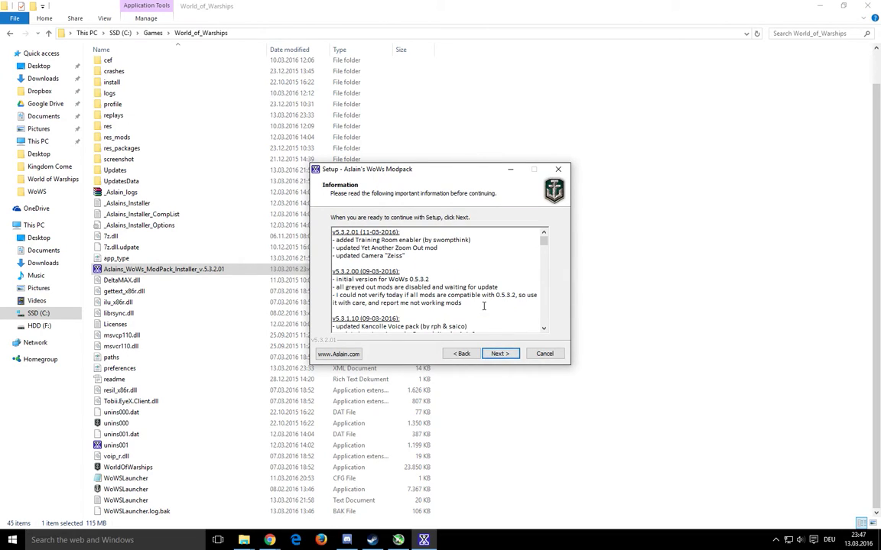
left_click(500, 354)
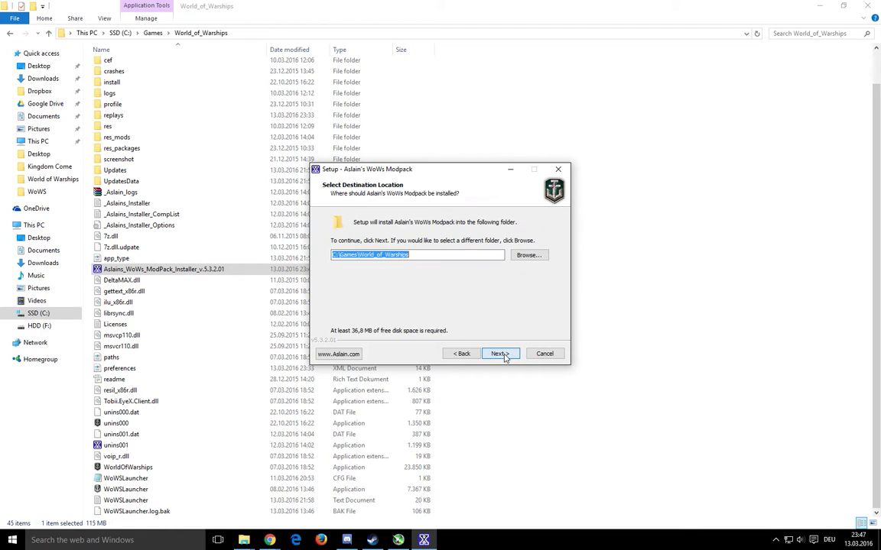
left_click(341, 257)
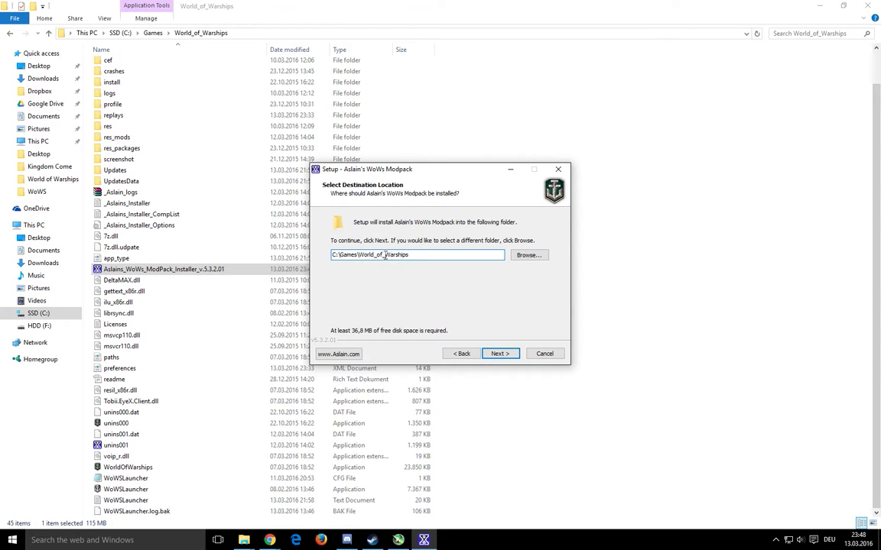
left_click(499, 354)
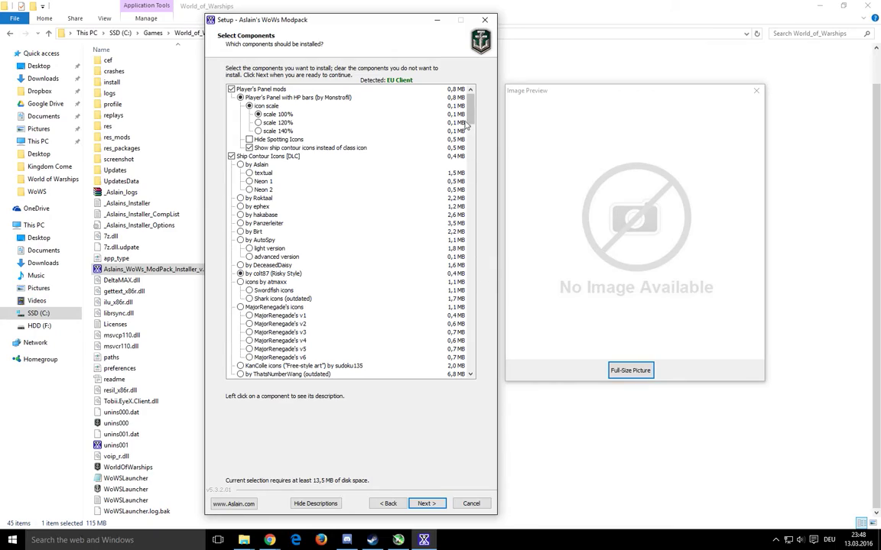
Select Player's Panel with HP bars at 100% icon scale, with Hide Spotting Icons off and ship contour icons replacing class icons.
mouse_move(471, 104)
left_mouse_down()
mouse_move(474, 344)
mouse_move(478, 99)
left_mouse_up()
left_click(266, 90)
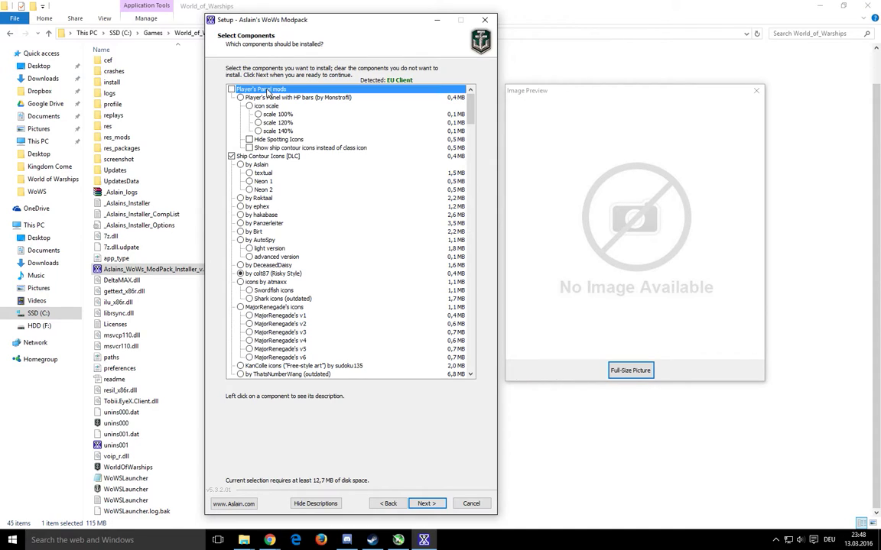
left_click(284, 97)
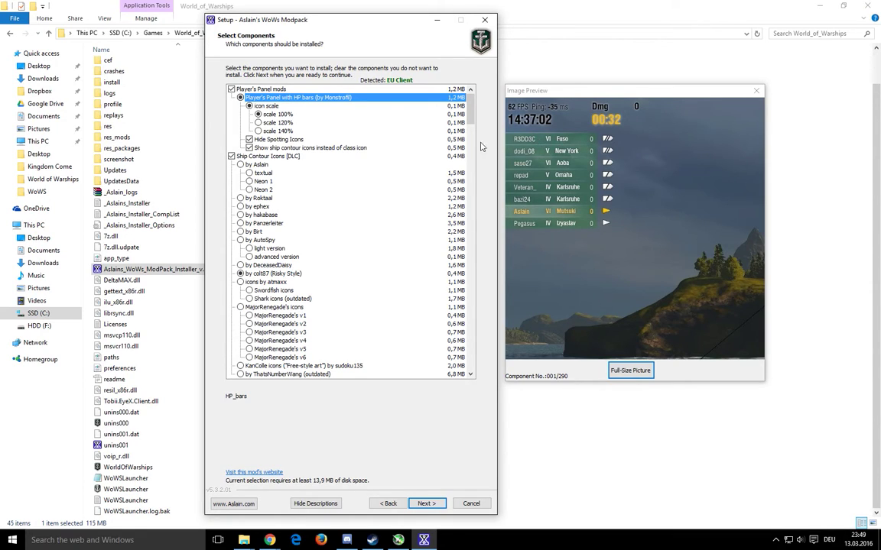
left_click(249, 142)
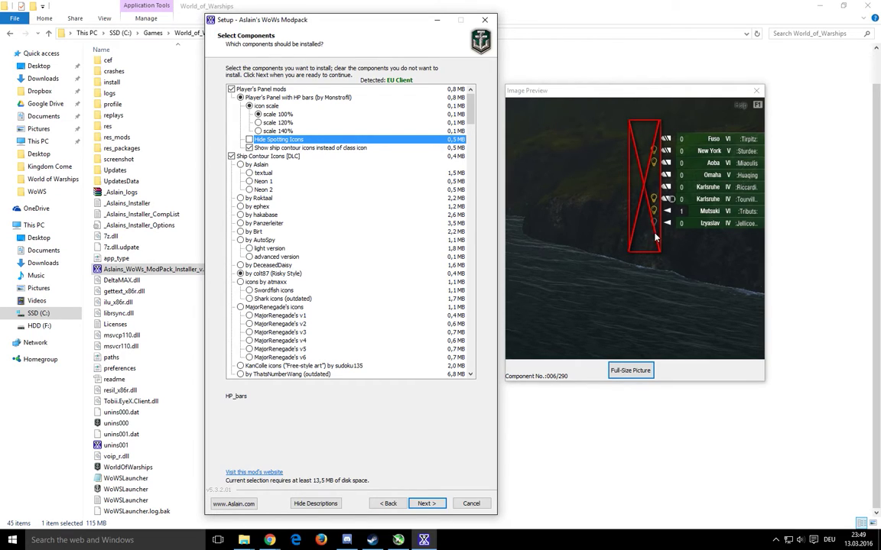
left_click(336, 148)
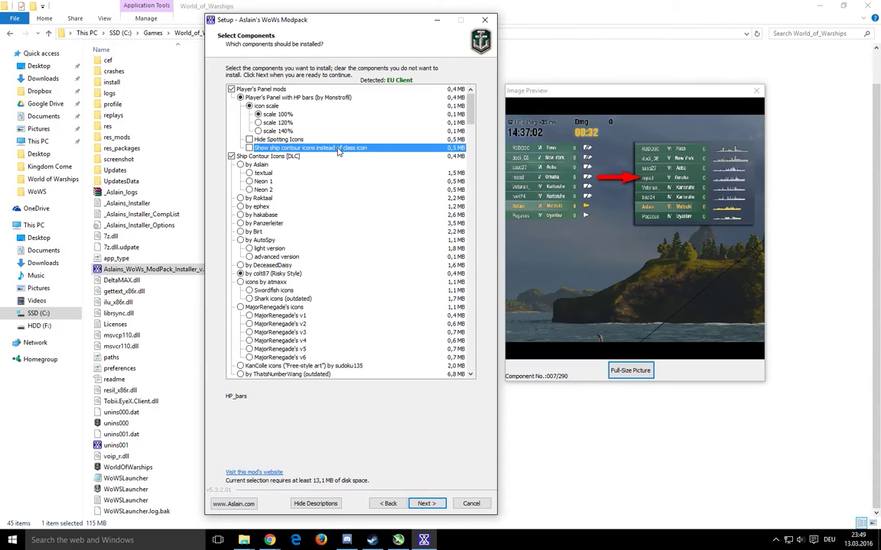
left_click(264, 146)
Choose the colt87 (Risky Style) ship contour icons and compare their preview with the player's panel contour option.
left_click(281, 275)
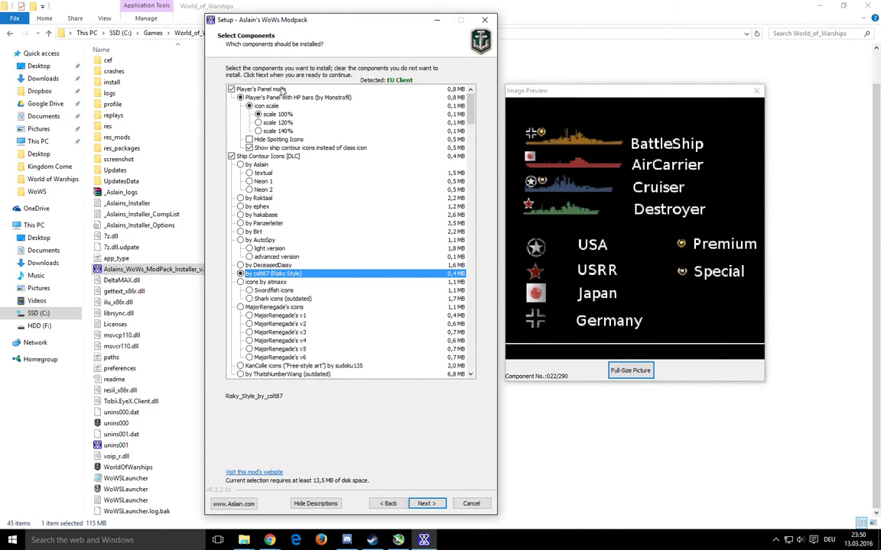
left_click(279, 147)
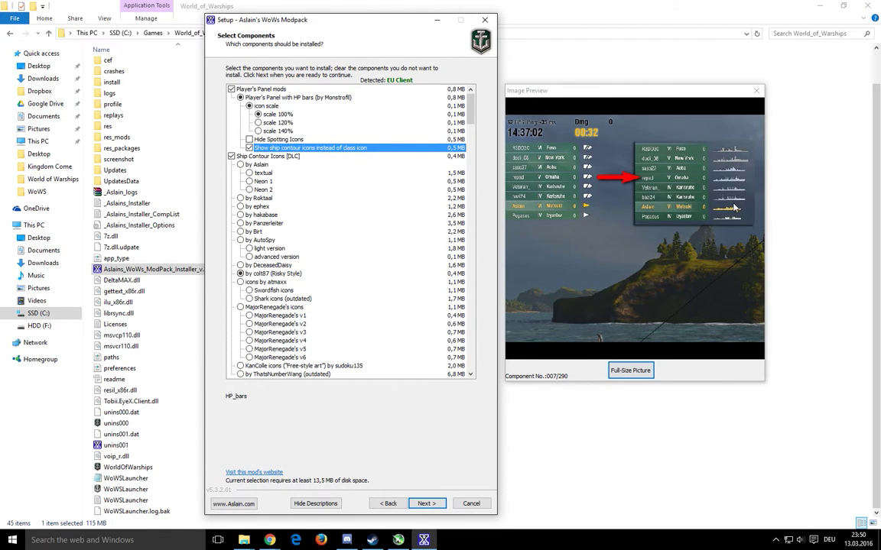
left_click(284, 273)
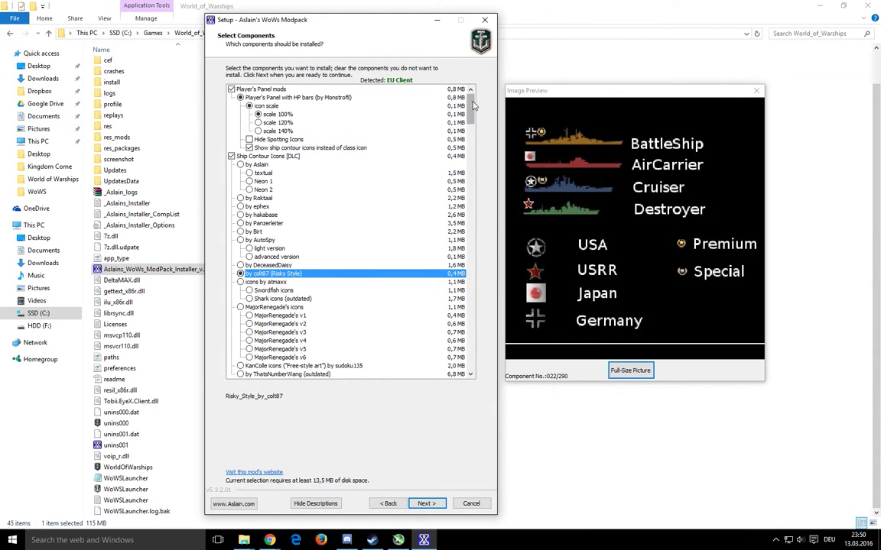
Choose the crosshair by Nappelcommander in the Crosshairs group and open its full-size preview picture.
left_click_drag(473, 104, 469, 124)
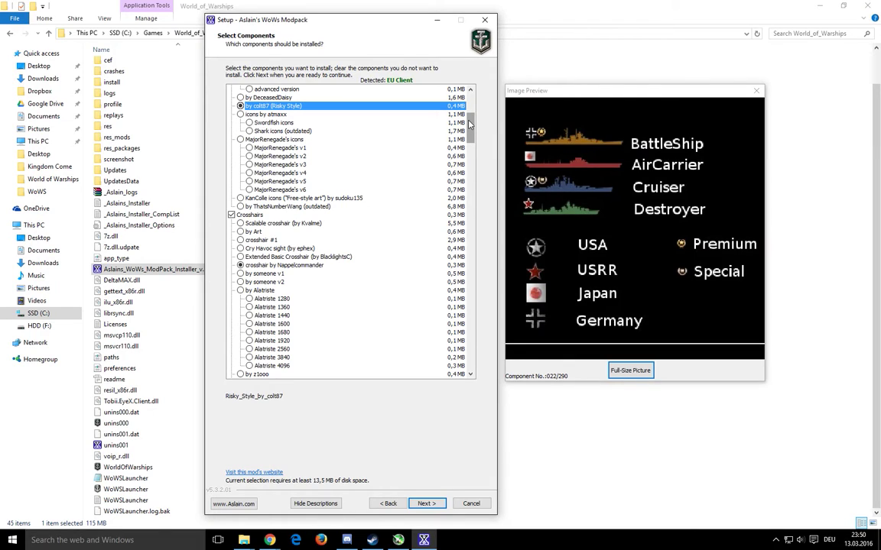
left_click(276, 267)
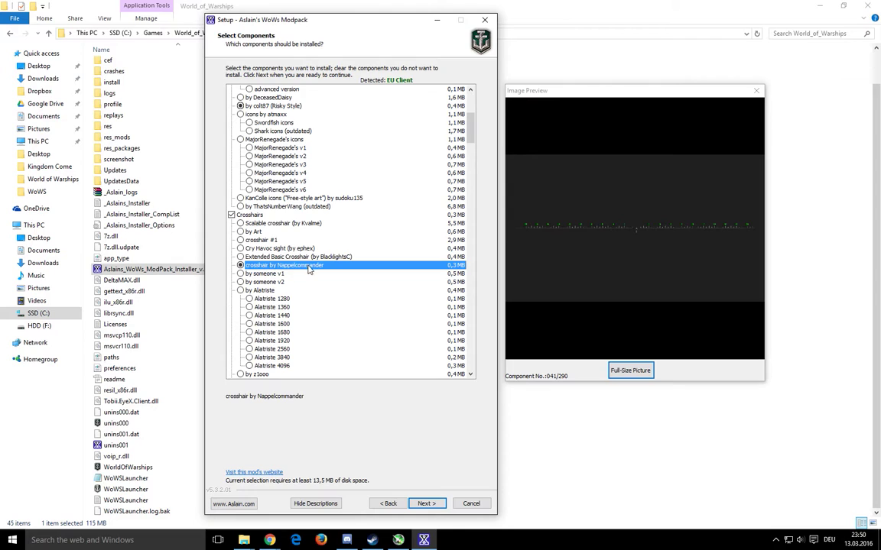
left_click(630, 371)
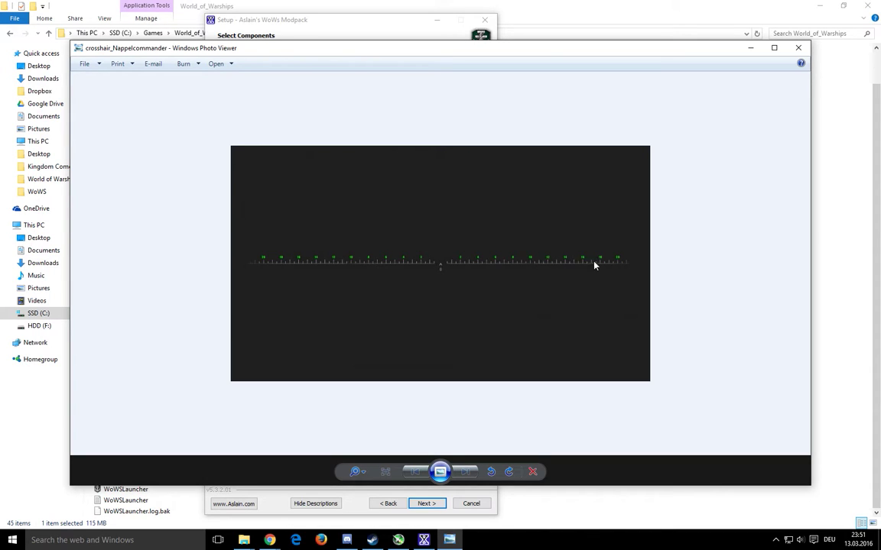
Compare the previews of the Extended Basic, Cry Havoc, Alatriste and z1ooo crosshairs, and reselect the crosshair by Nappelcommander.
left_click(798, 47)
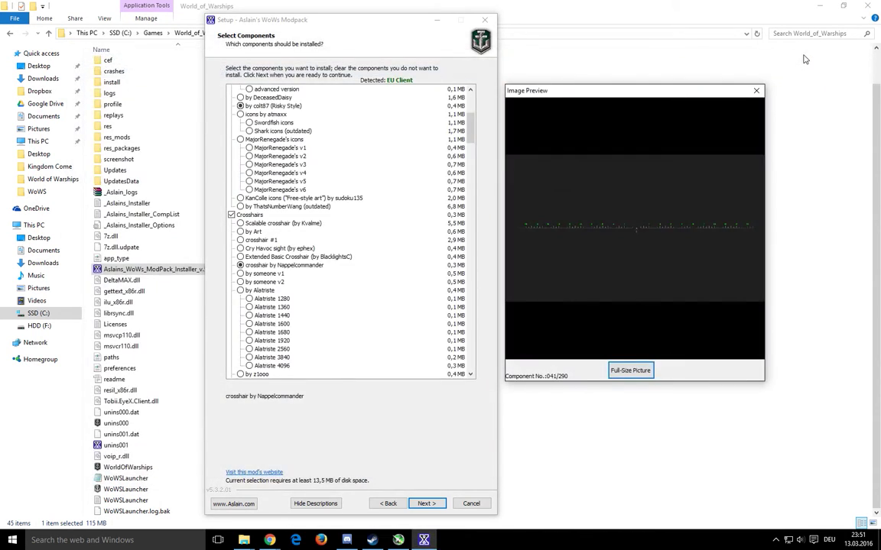
left_click(302, 258)
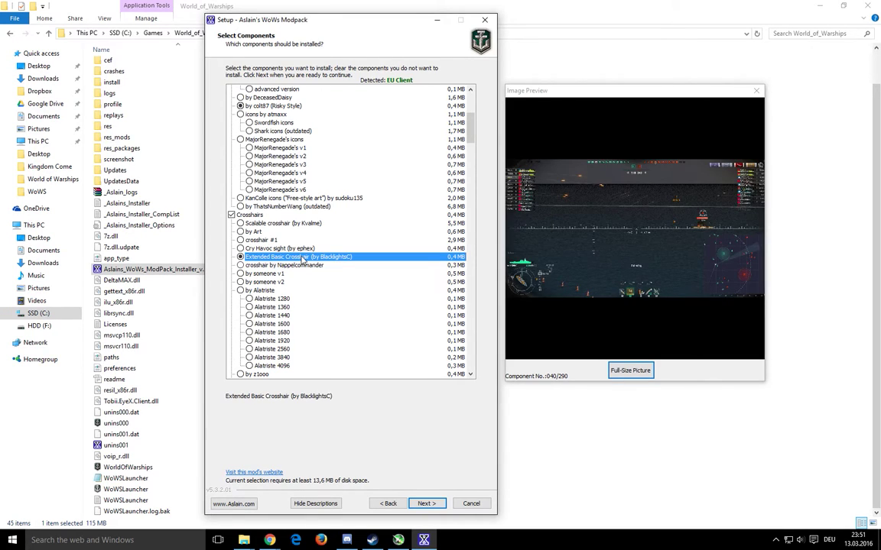
left_click(275, 249)
scroll(311, 287, "down", 1)
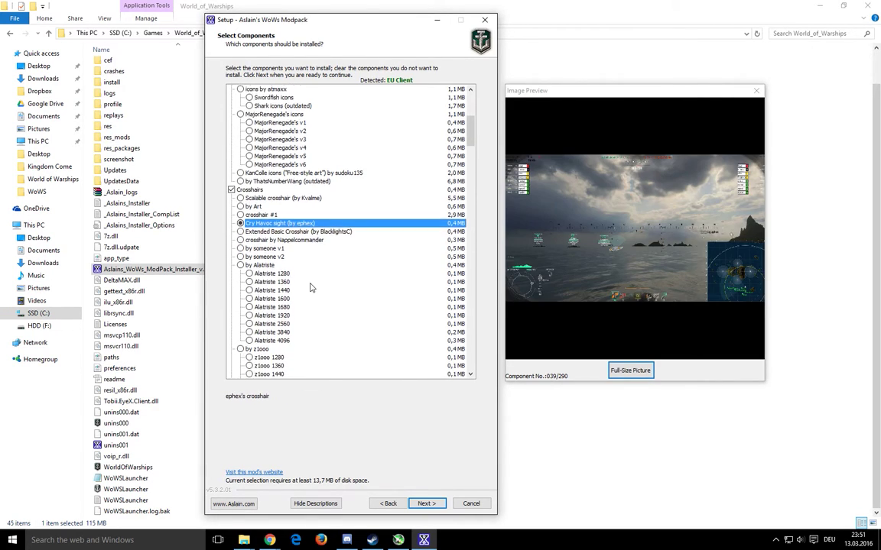
scroll(311, 287, "down", 2)
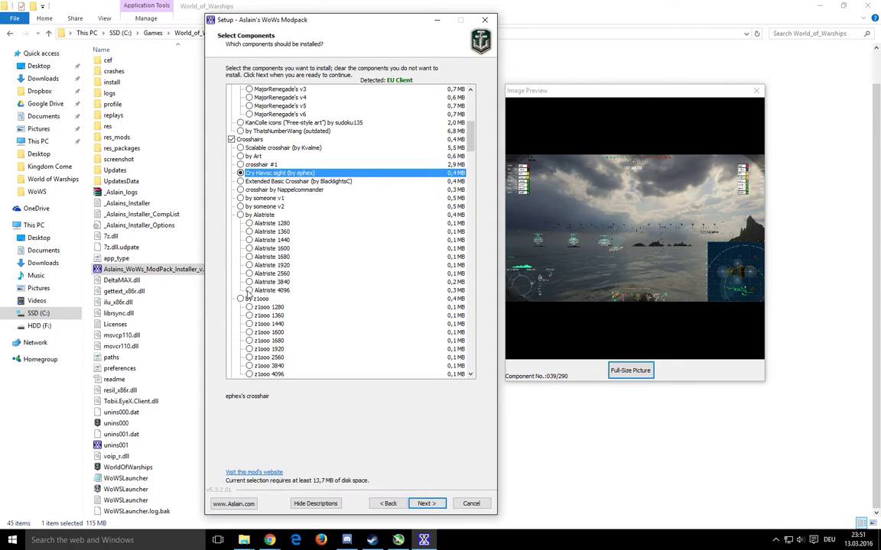
left_click(271, 282)
left_click(269, 324)
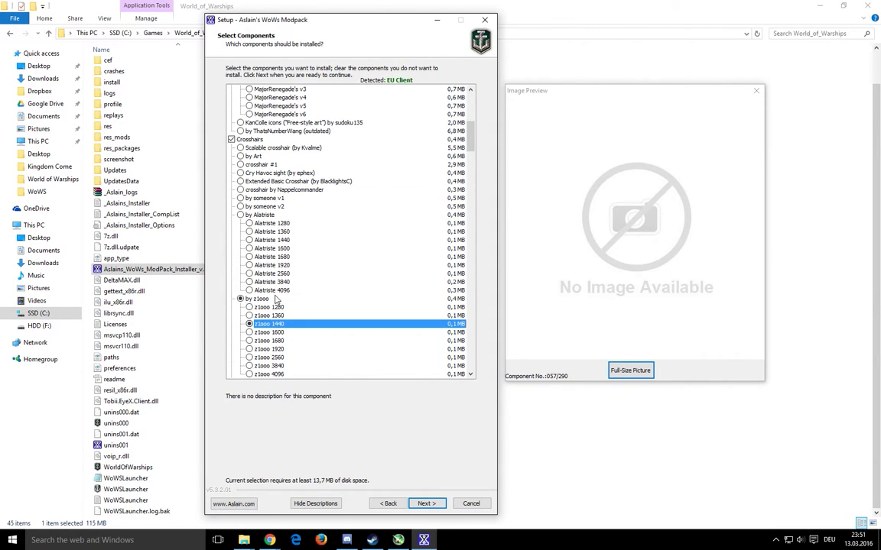
left_click(260, 298)
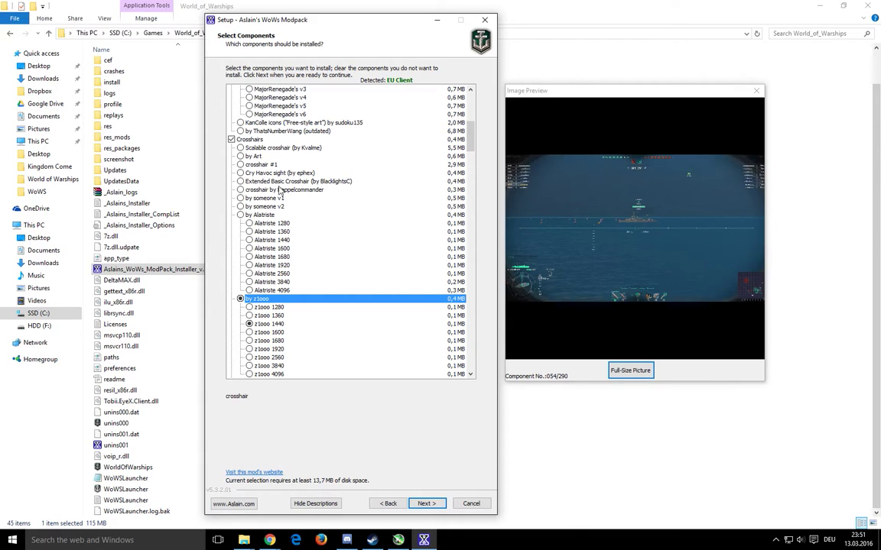
left_click(256, 190)
Preview Bowser's Green Lemon crosshair variants and view the full-size picture of Green Lemon Black Lines.
scroll(324, 306, "down", 8)
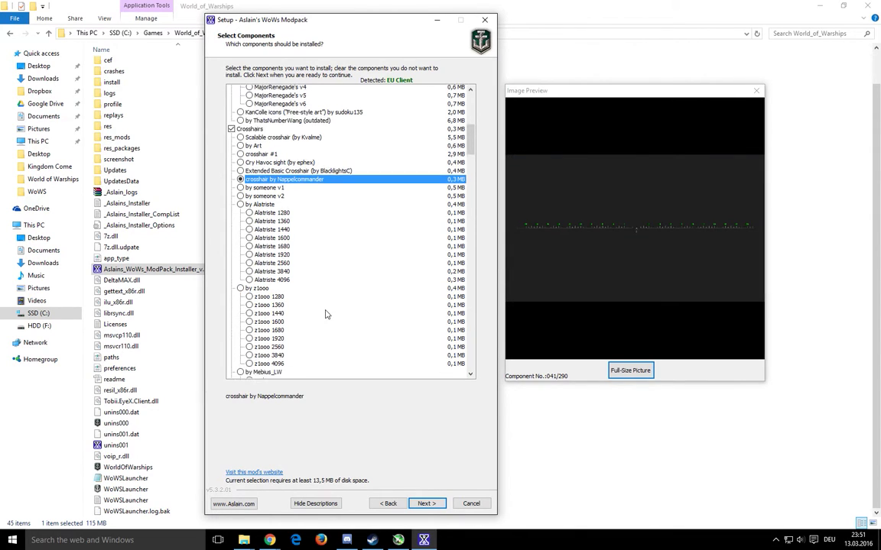
scroll(324, 262, "down", 2)
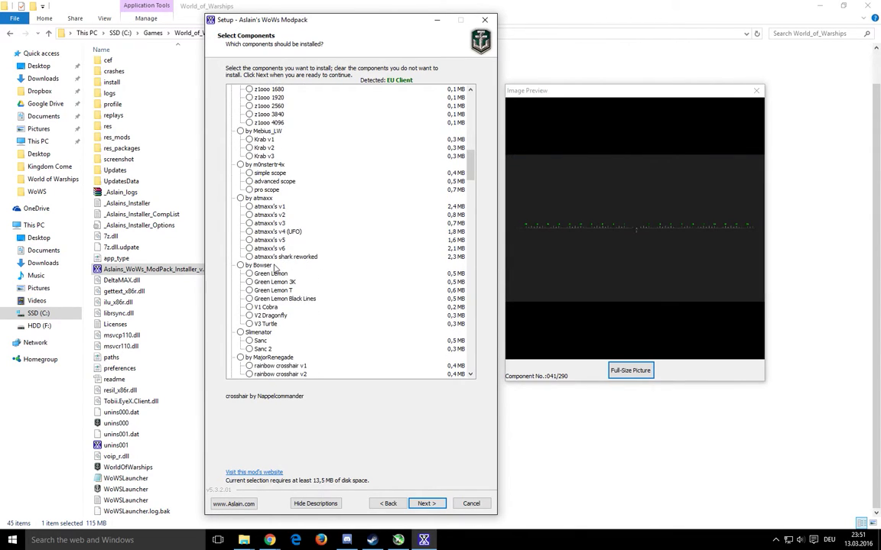
left_click(248, 265)
left_click(280, 274)
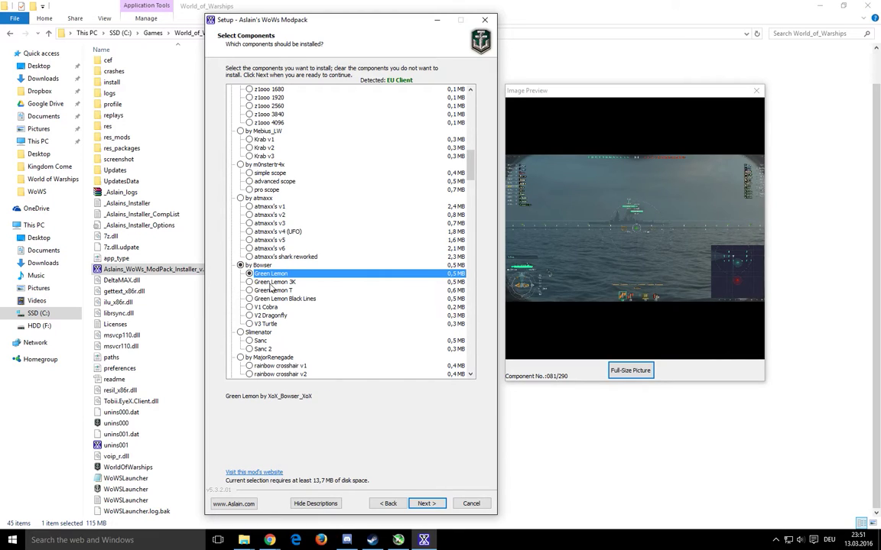
left_click(275, 282)
left_click(271, 299)
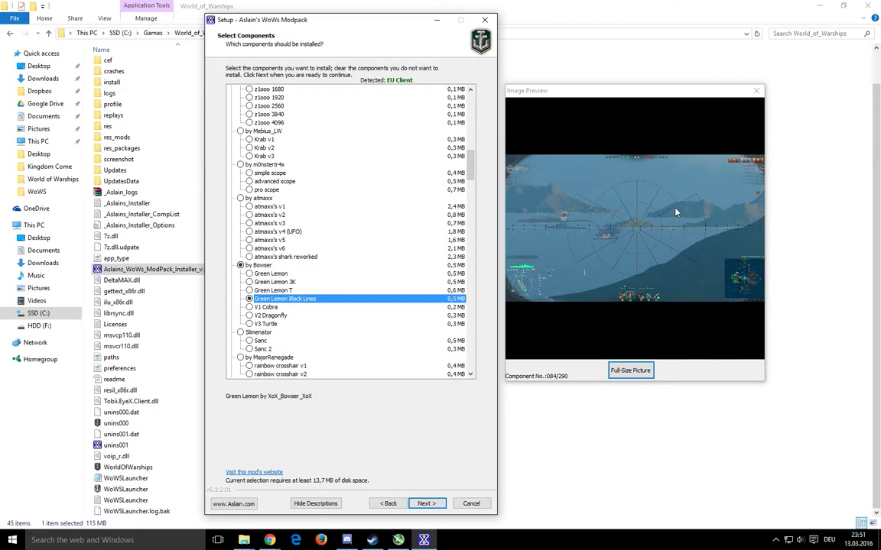
left_click(623, 372)
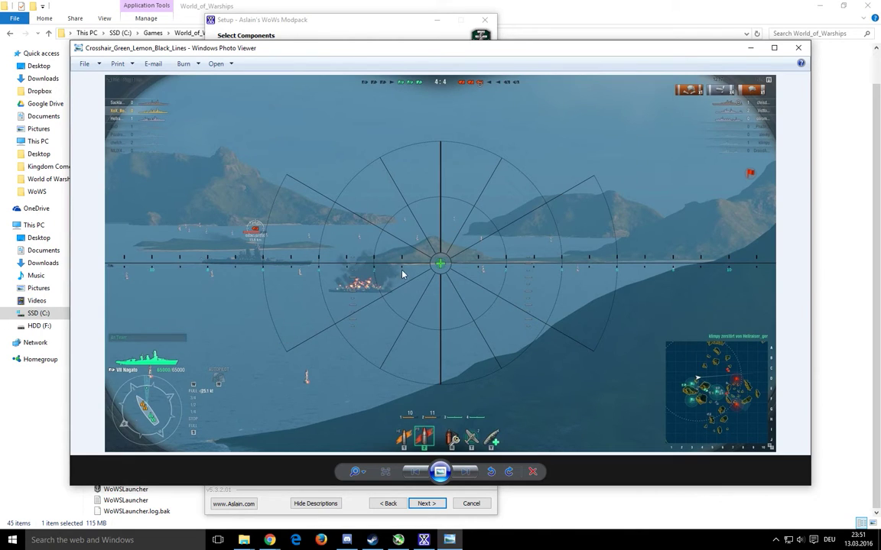
left_click(798, 48)
Look over the remaining crosshairs and set the choice back to the crosshair by Nappelcommander.
scroll(304, 267, "down", 4)
scroll(303, 267, "down", 2)
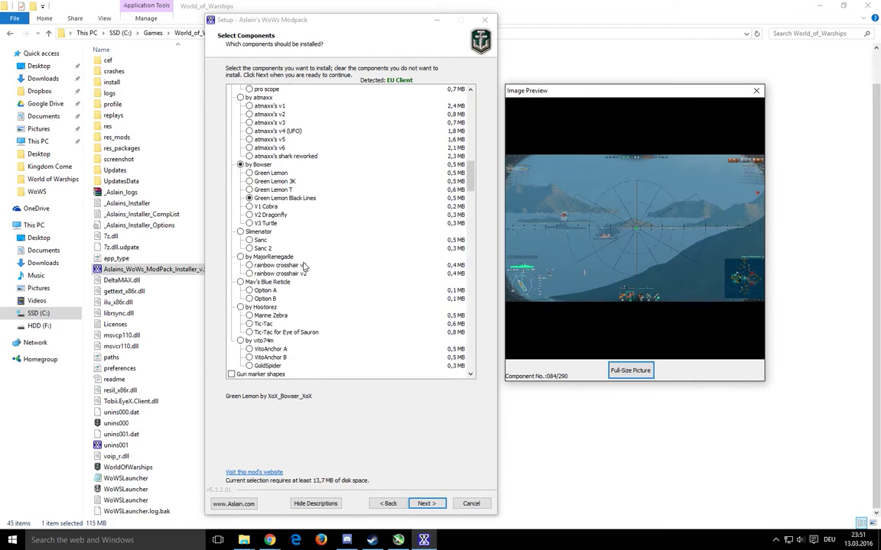
scroll(310, 258, "up", 9)
scroll(310, 256, "up", 4)
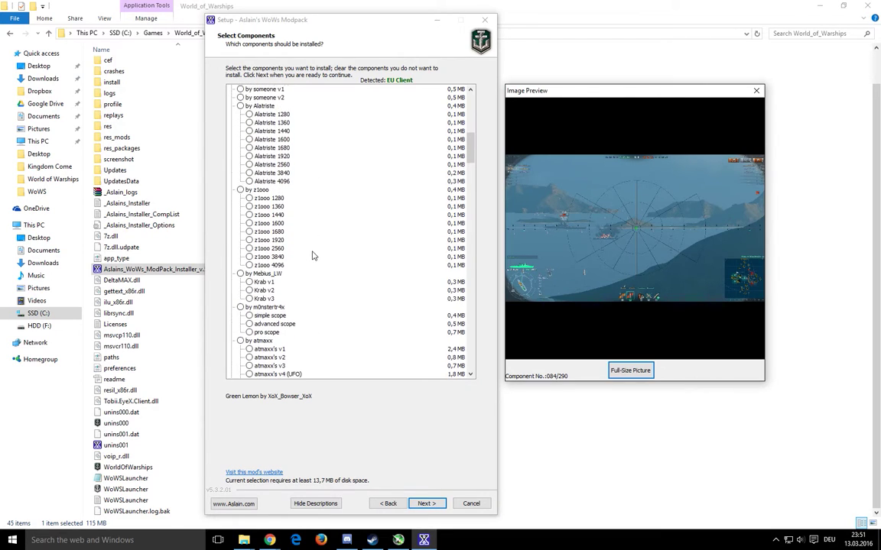
left_click(301, 141)
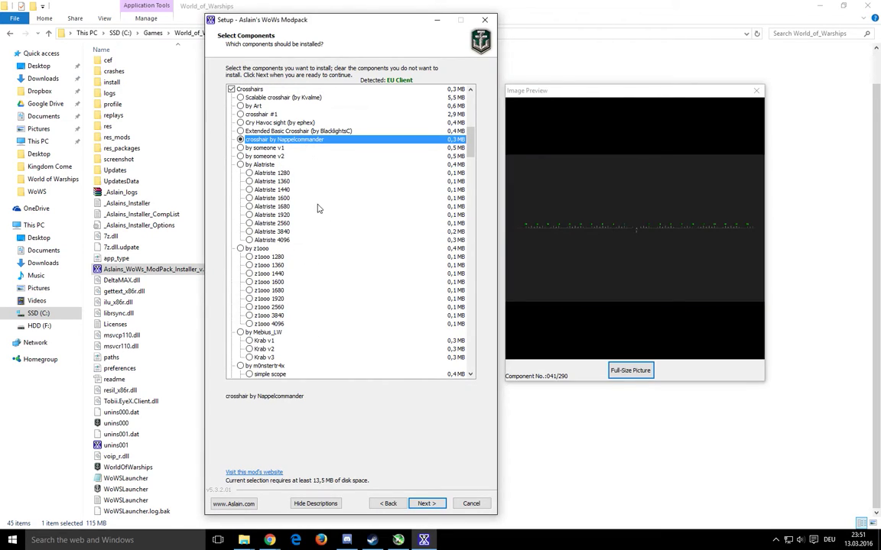
Preview the gun marker shapes from marker #1 to marker #11, and leave the Gun marker shapes group deselected.
scroll(360, 295, "down", 1)
scroll(361, 294, "down", 5)
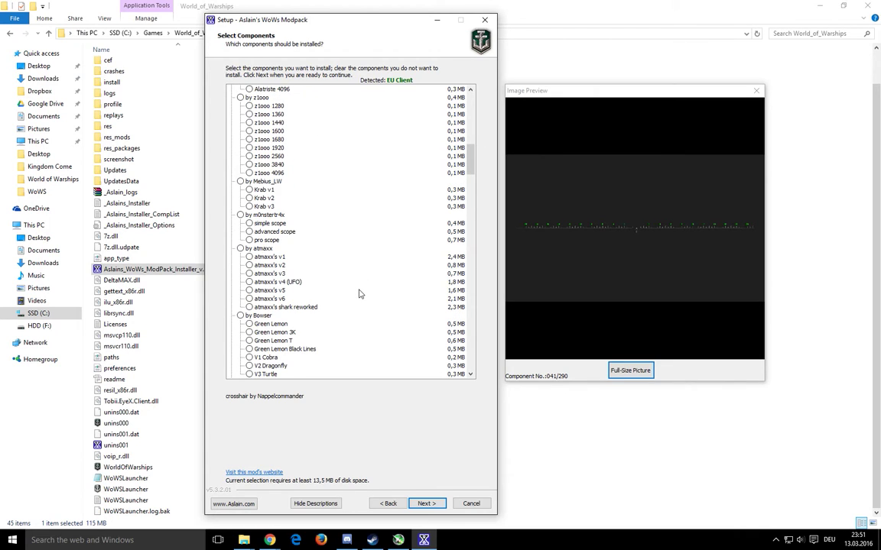
scroll(472, 160, "down", 2)
left_click_drag(472, 160, 472, 194)
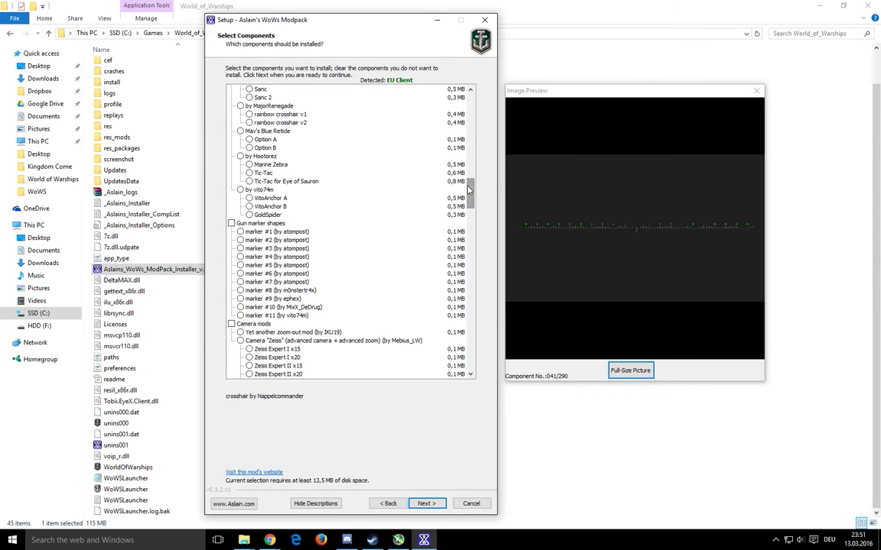
left_click(275, 232)
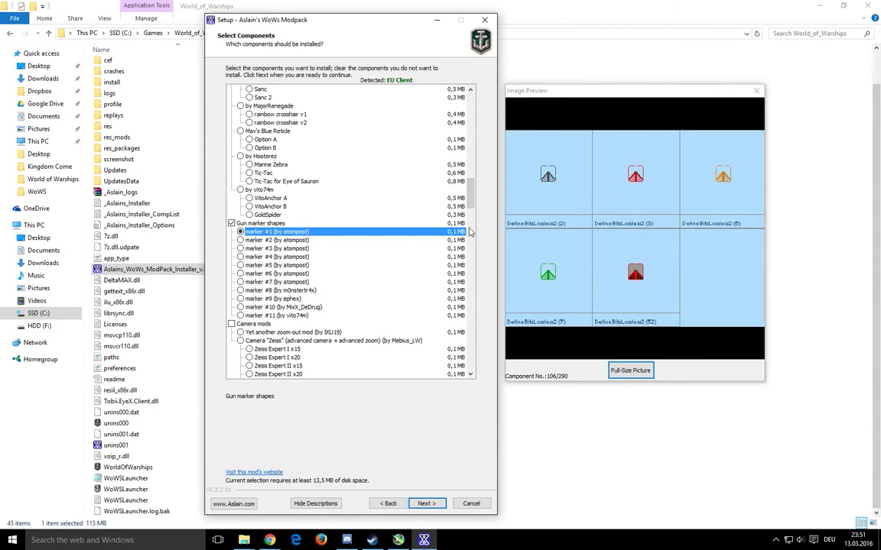
left_click(275, 240)
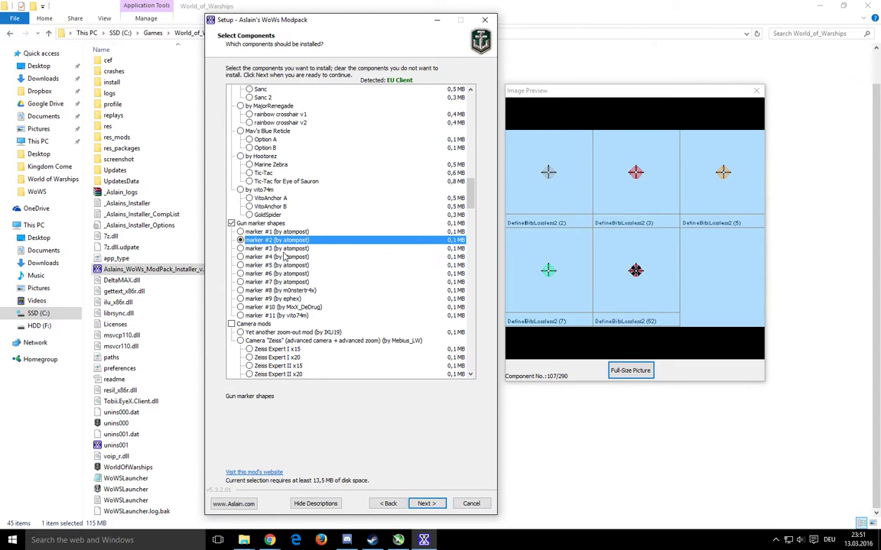
key("Down")
key("Down")
left_click(285, 265)
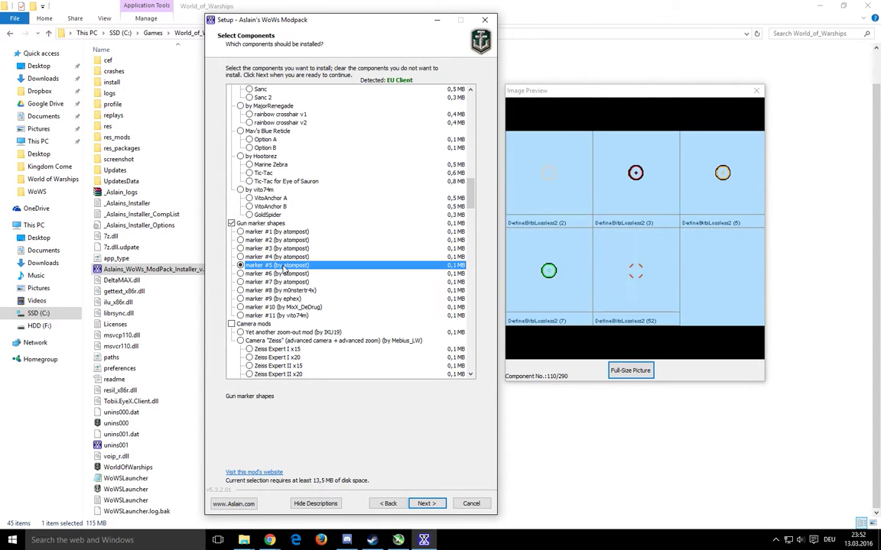
left_click(288, 274)
left_click(290, 282)
left_click(289, 291)
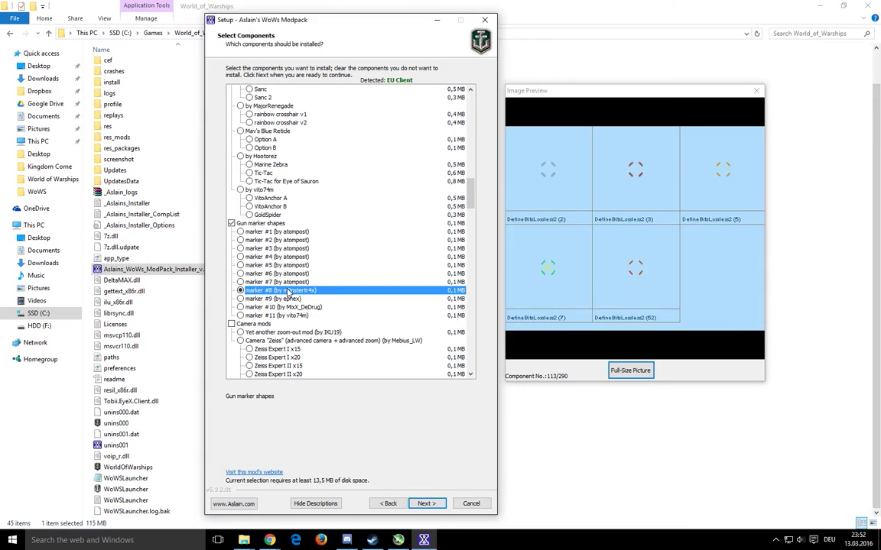
left_click(288, 299)
left_click(287, 307)
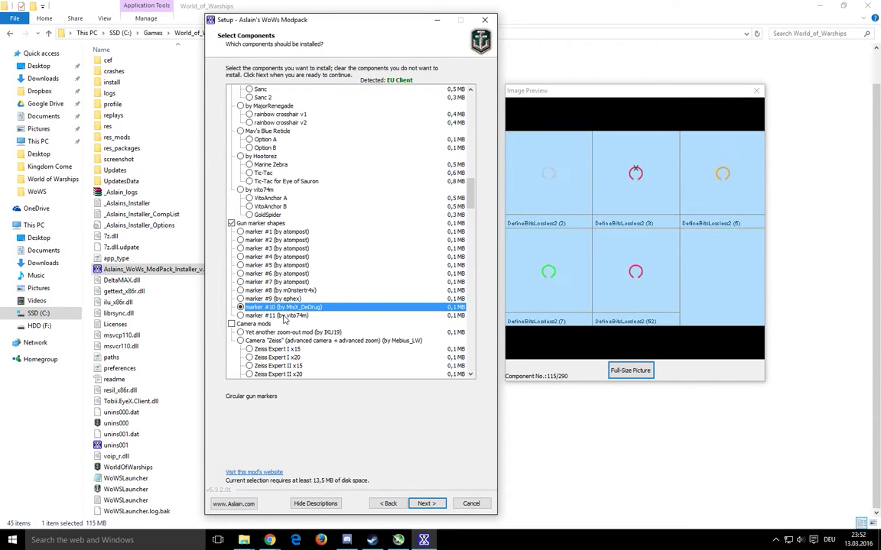
left_click(283, 316)
left_click(230, 224)
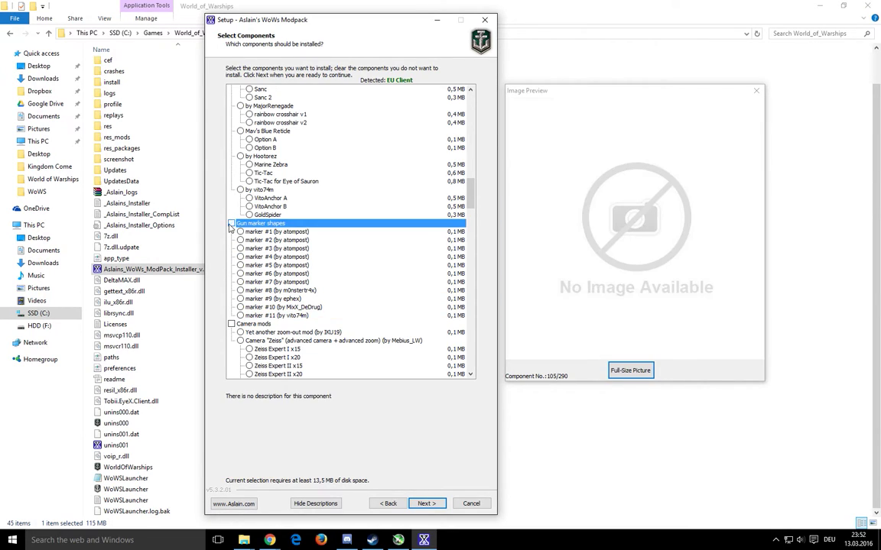
Preview the Camera "Zeiss" mod by Mebius_LW and its description, and leave the Camera mods group deselected.
left_click_drag(470, 195, 470, 219)
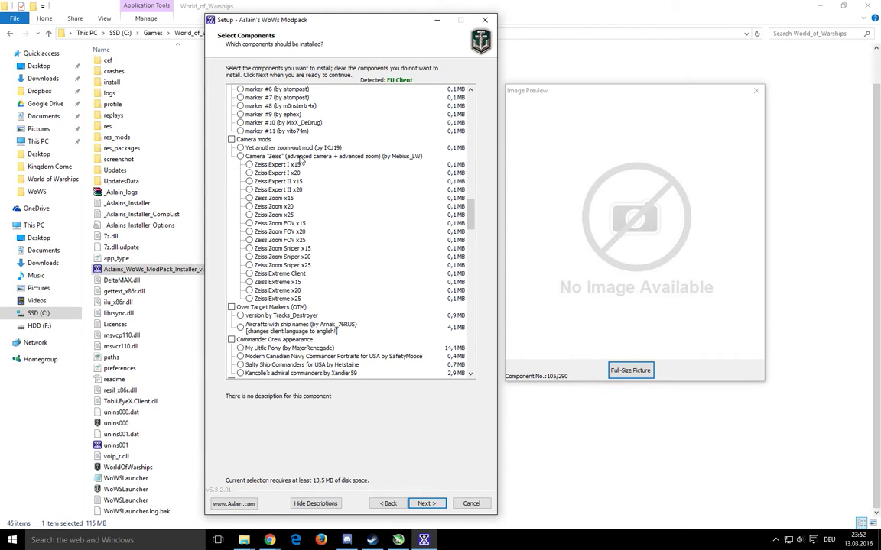
left_click(301, 157)
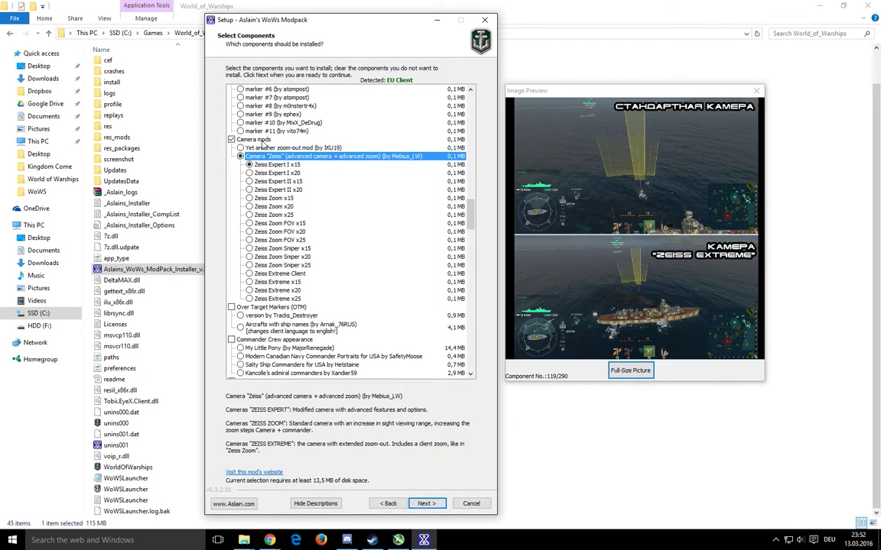
left_click(232, 140)
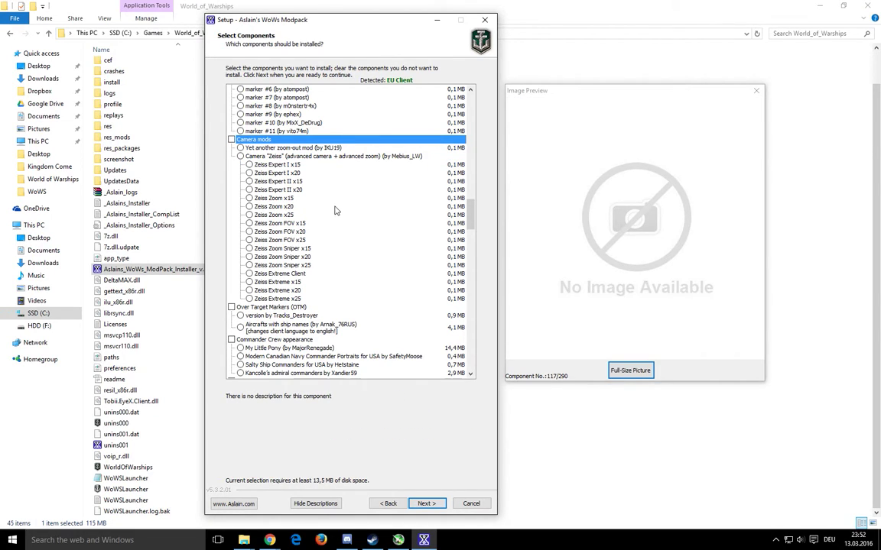
Preview both Over Target Markers (OTM) options, the Tracks_Destroyer version and Aircrafts with ship names, and leave the group deselected.
scroll(424, 195, "down", 4)
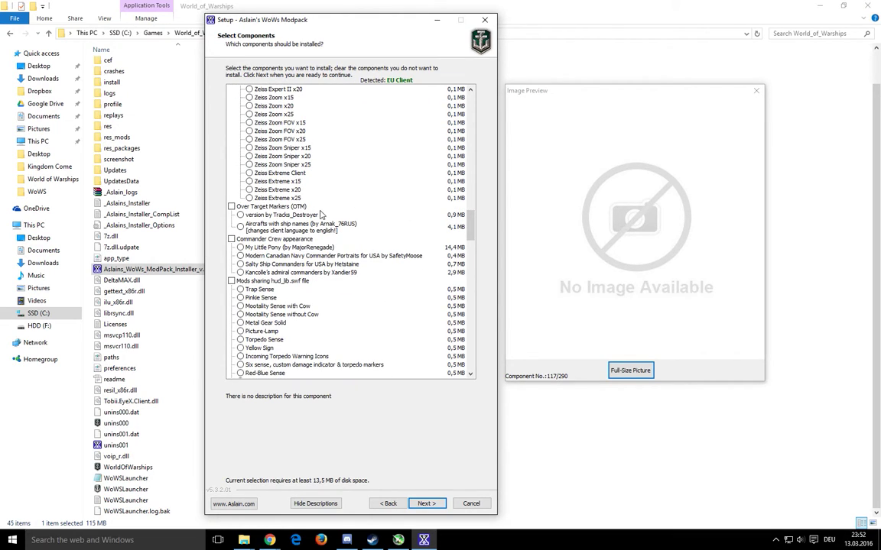
left_click(297, 216)
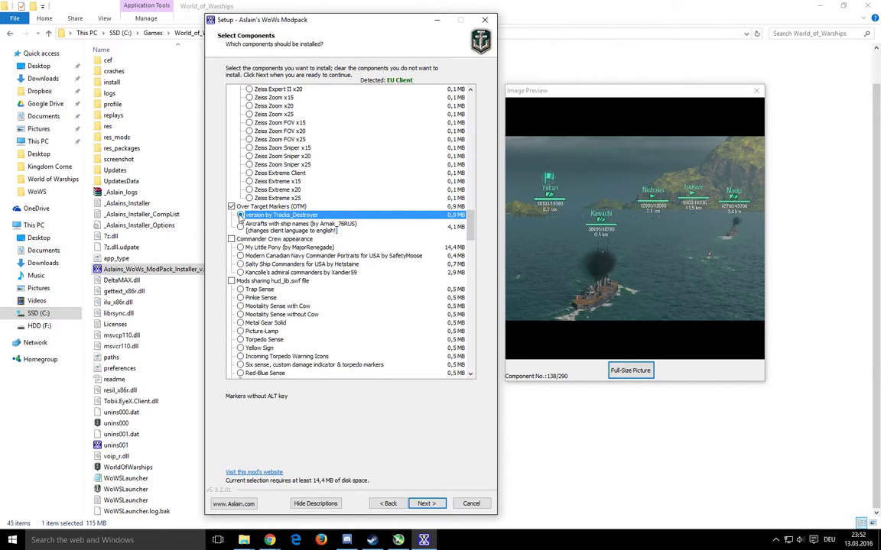
left_click(267, 229)
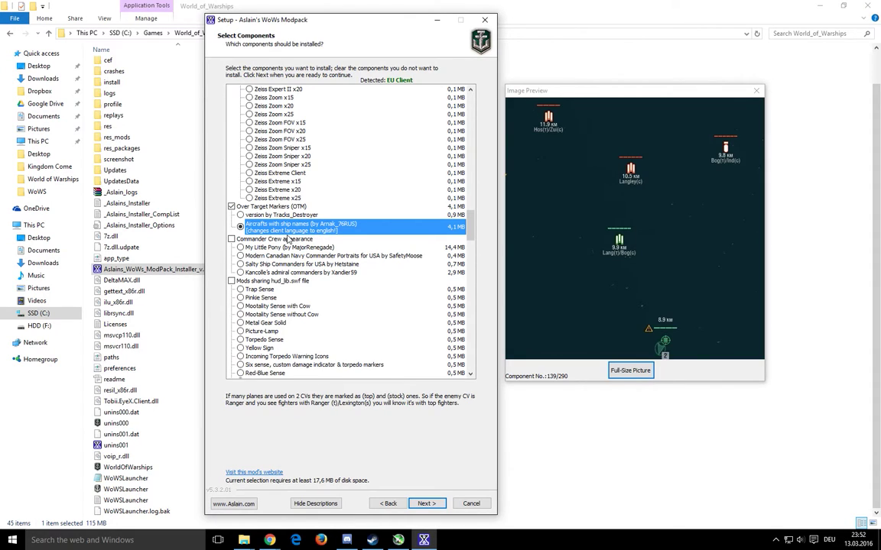
left_click(232, 207)
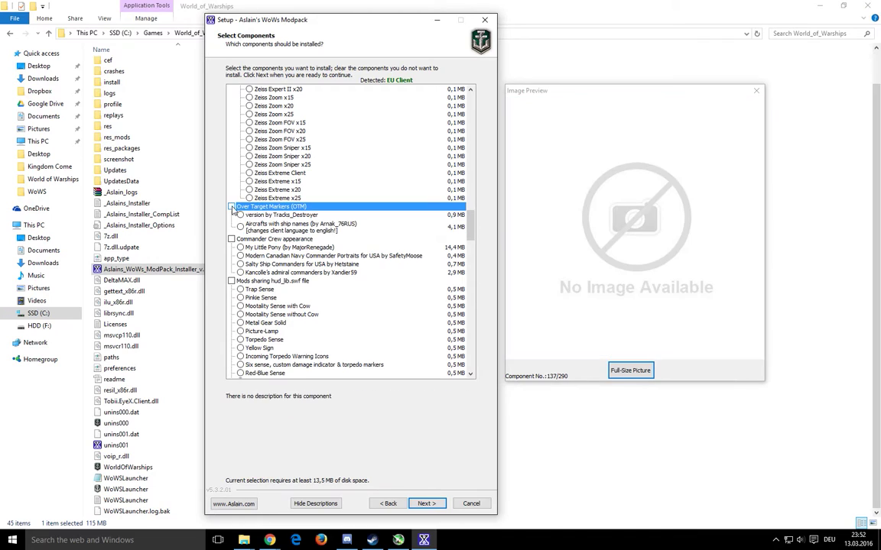
Preview the four Commander Crew appearance mods, from My Little Pony to Kancolle's admiral commanders, and leave the group deselected.
scroll(319, 239, "down", 3)
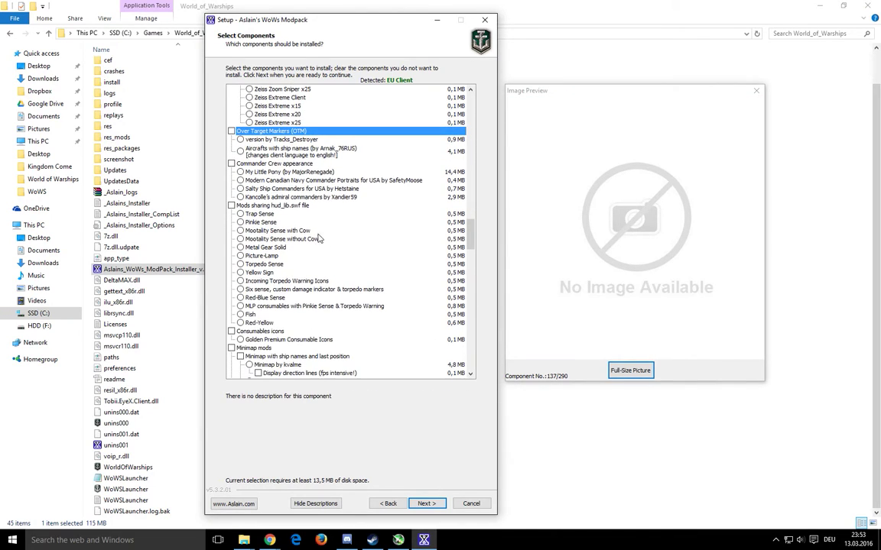
left_click(287, 173)
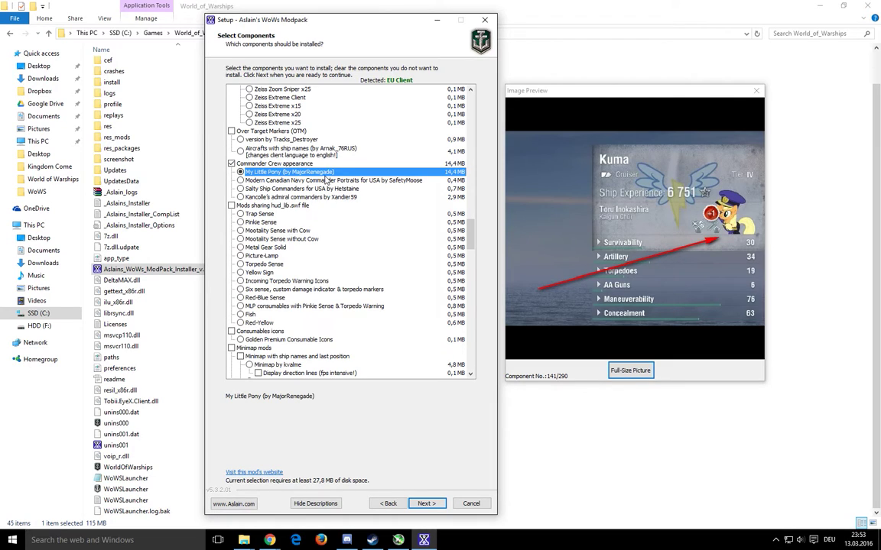
left_click(327, 181)
left_click(316, 189)
left_click(305, 197)
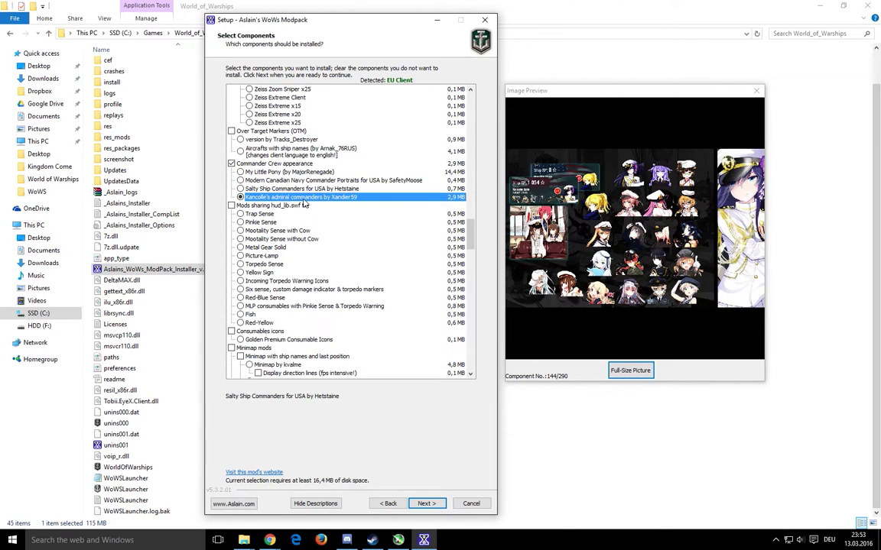
left_click(231, 164)
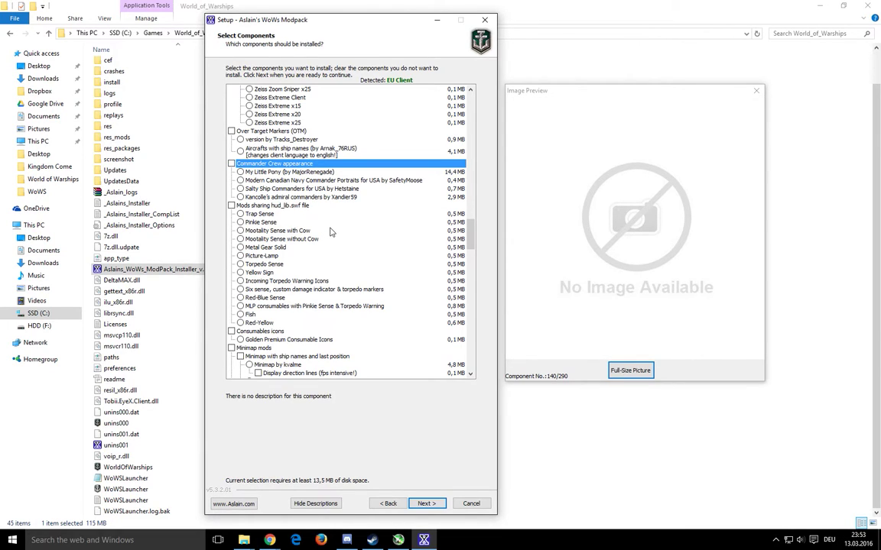
Preview the mods sharing the hud_lib.swf file, from Trap Sense to Red-Yellow, and leave the group deselected.
scroll(332, 231, "down", 2)
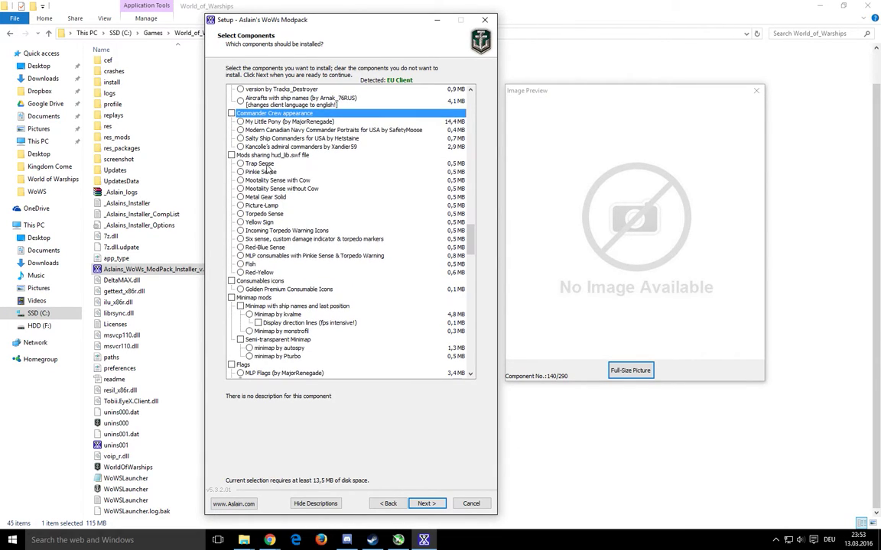
left_click(260, 164)
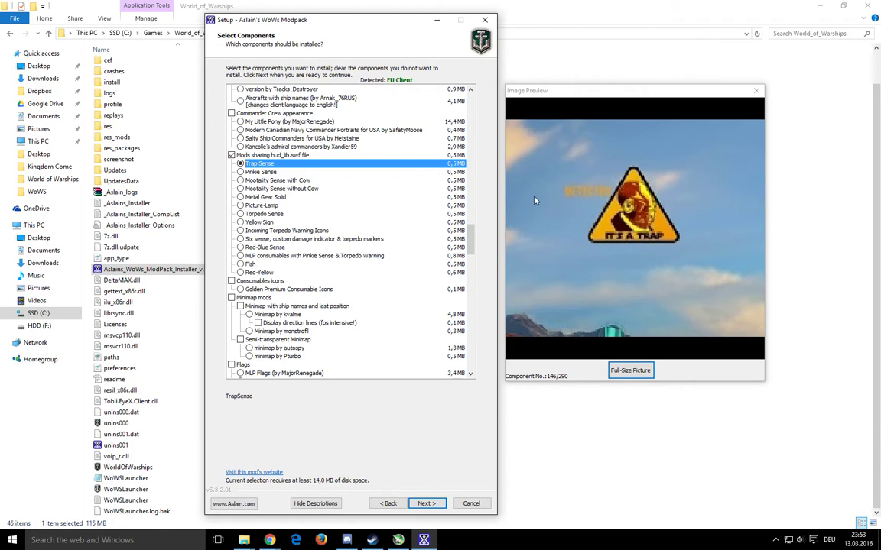
left_click(260, 172)
left_click(279, 180)
left_click(275, 188)
left_click(272, 197)
left_click(269, 205)
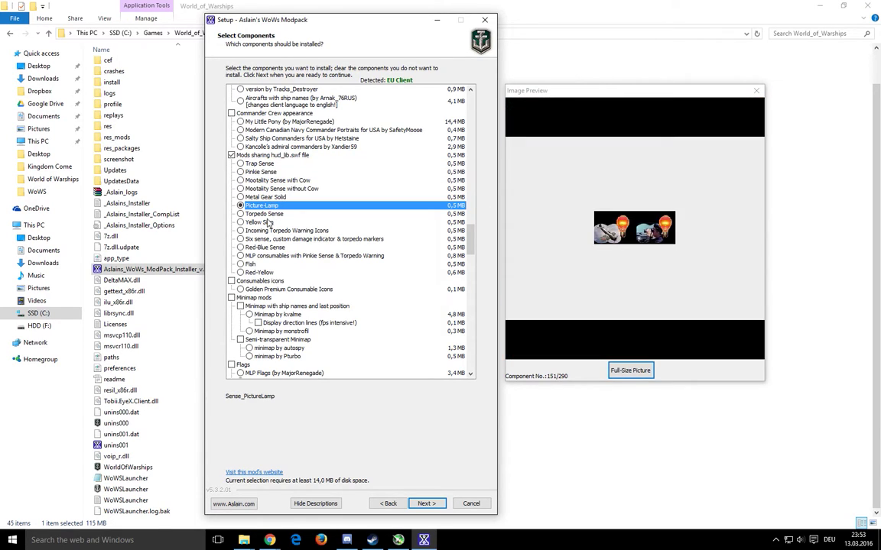
left_click(268, 223)
left_click(277, 231)
left_click(295, 248)
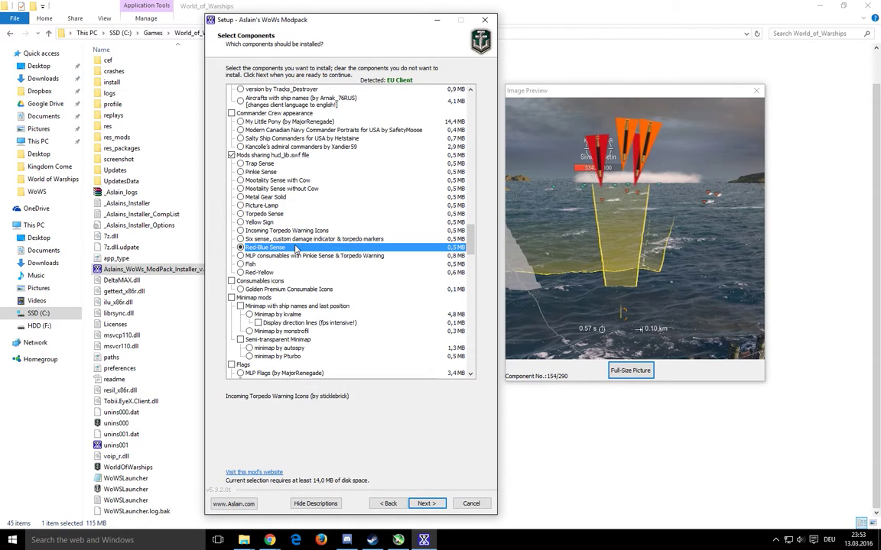
left_click(270, 256)
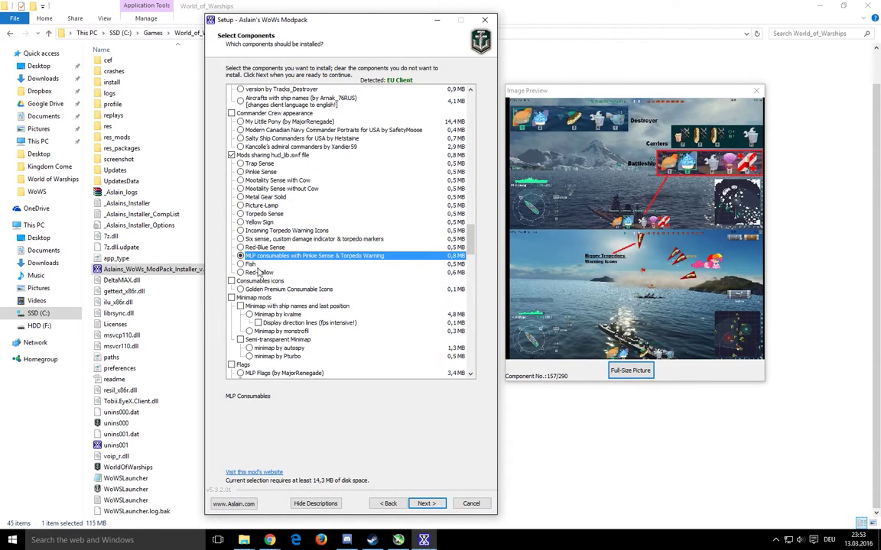
left_click(256, 265)
left_click(258, 273)
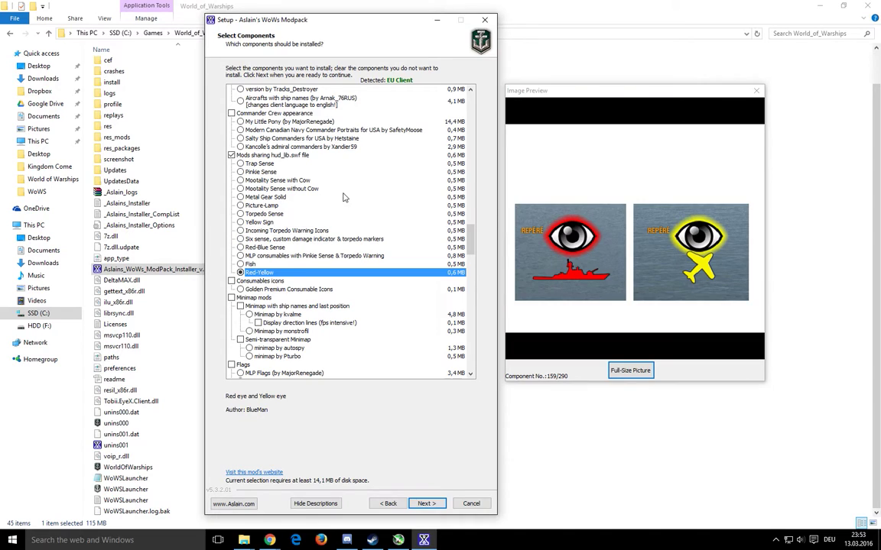
left_click(231, 156)
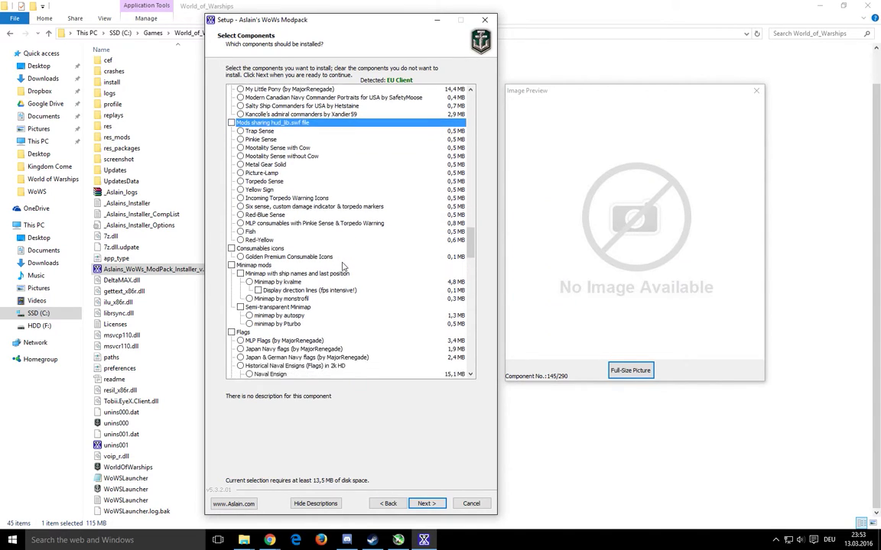
Preview the Golden Premium Consumable Icons mod, and leave the Consumables icons group deselected.
scroll(296, 234, "down", 3)
left_click(290, 207)
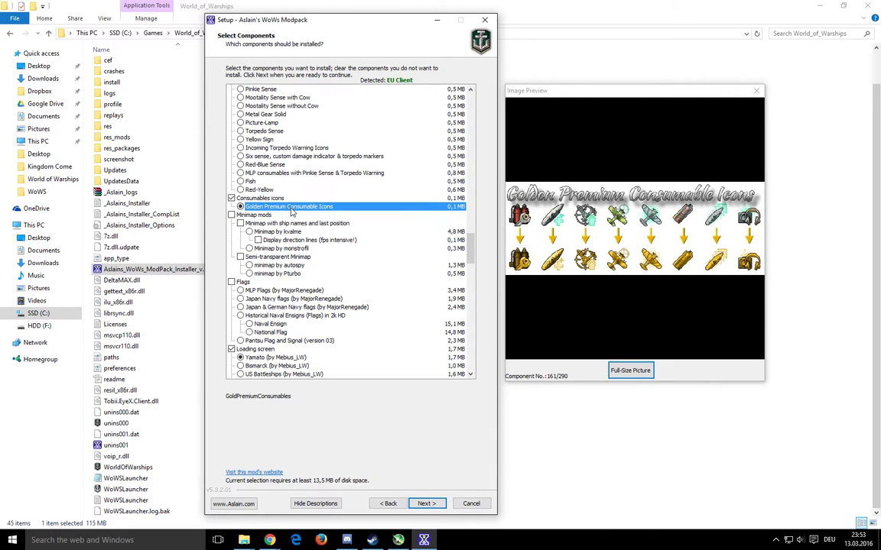
left_click(260, 200)
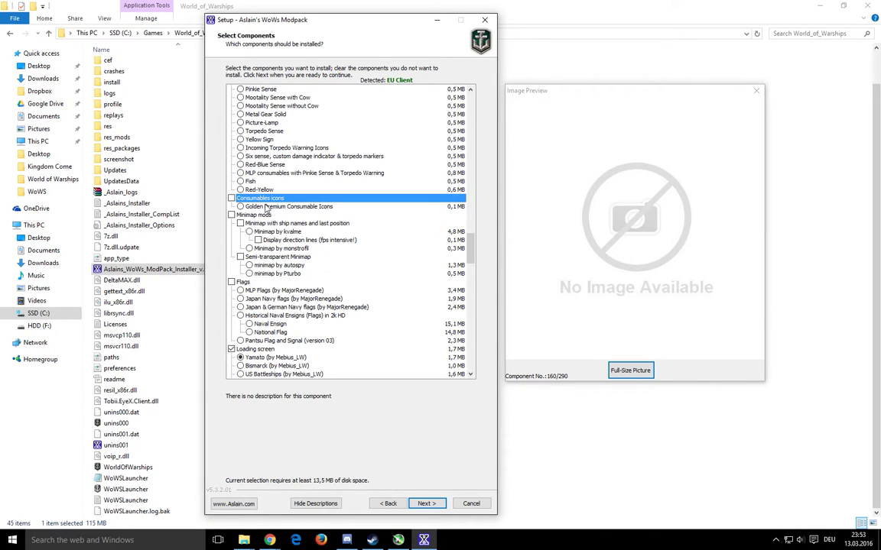
Preview the Minimap by kvalme with ship names and last position, and leave the whole Minimap mods group deselected.
scroll(264, 203, "down", 2)
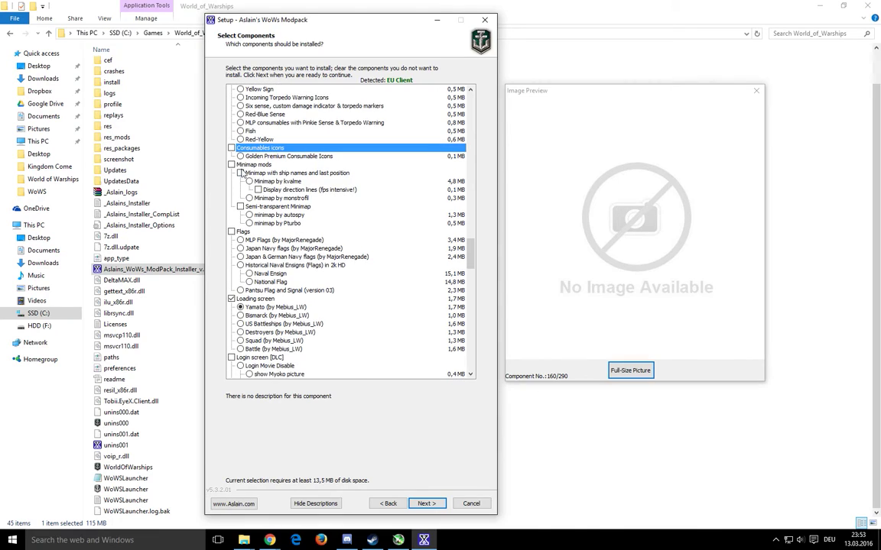
left_click(240, 173)
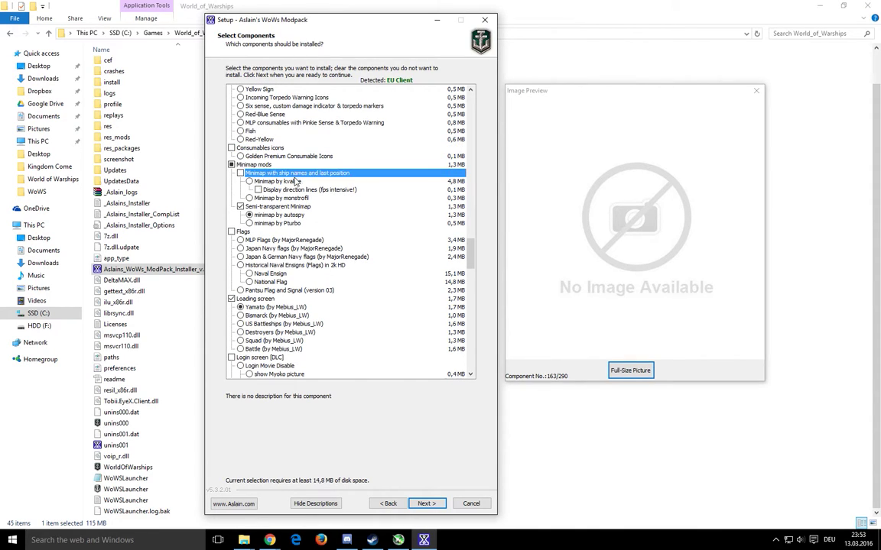
left_click(295, 182)
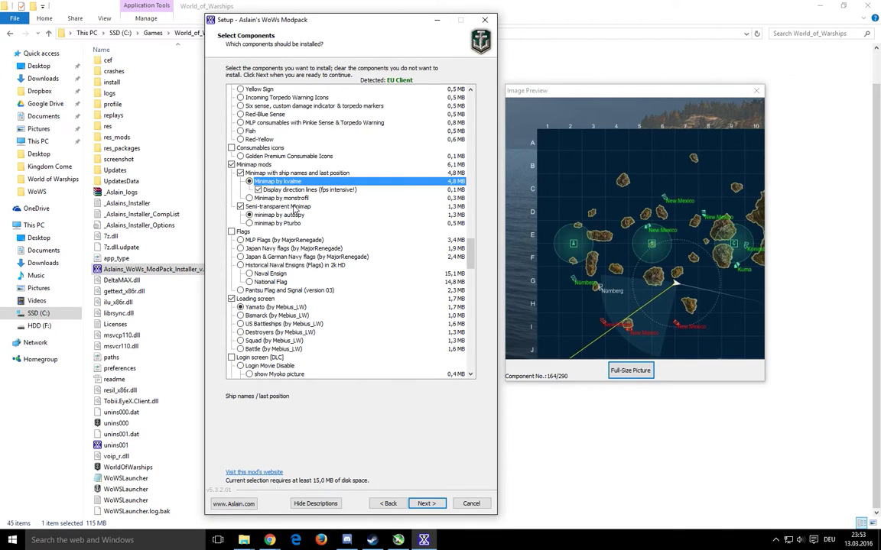
left_click(293, 207)
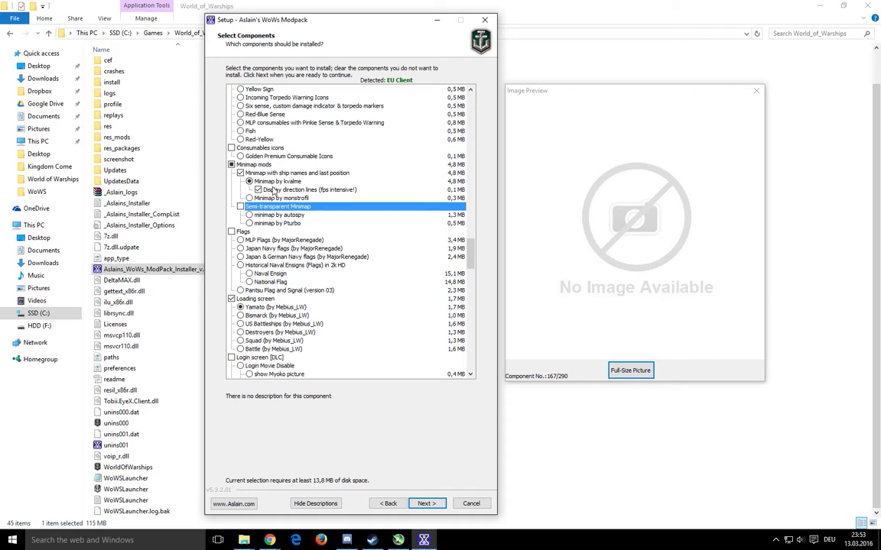
left_click(281, 182)
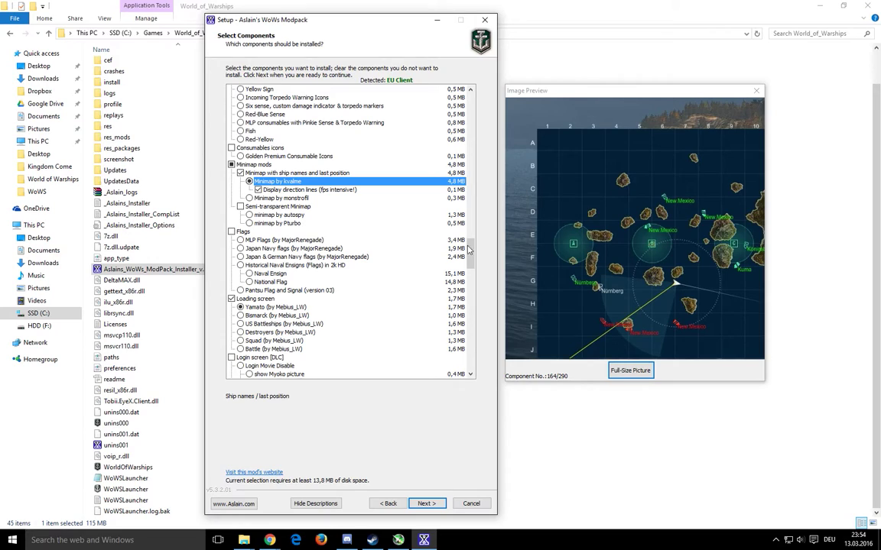
left_click(231, 165)
left_click(231, 165)
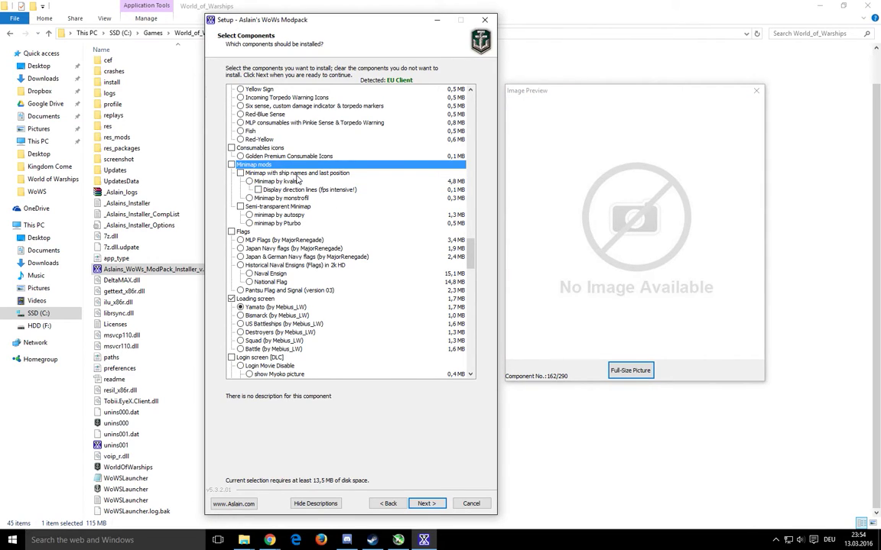
Skip the Flags group and preview the Yamato loading screen, keeping it selected.
scroll(321, 200, "down", 1)
scroll(321, 200, "down", 2)
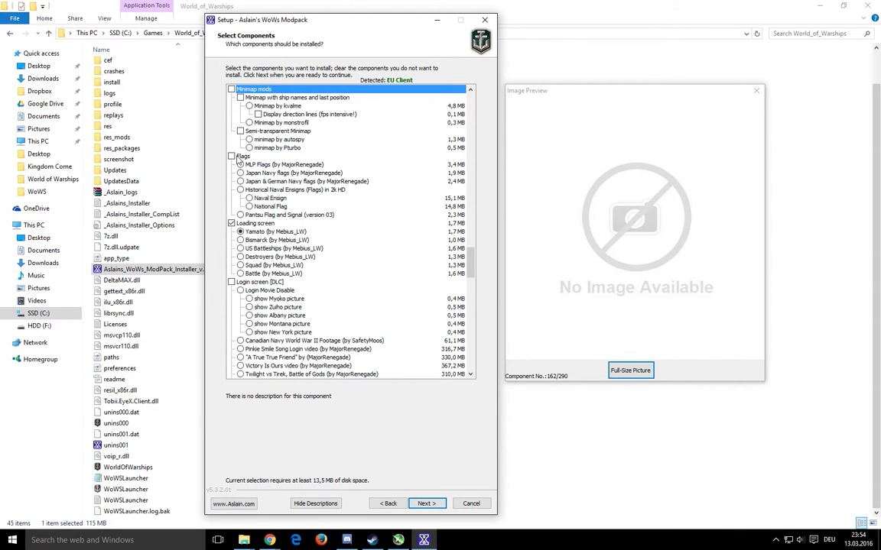
scroll(310, 217, "down", 1)
scroll(311, 224, "down", 5)
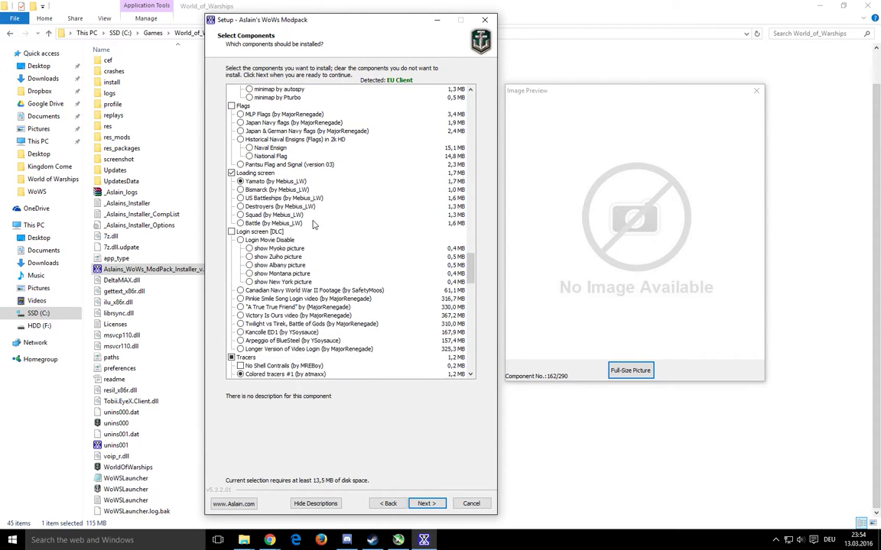
left_click(309, 182)
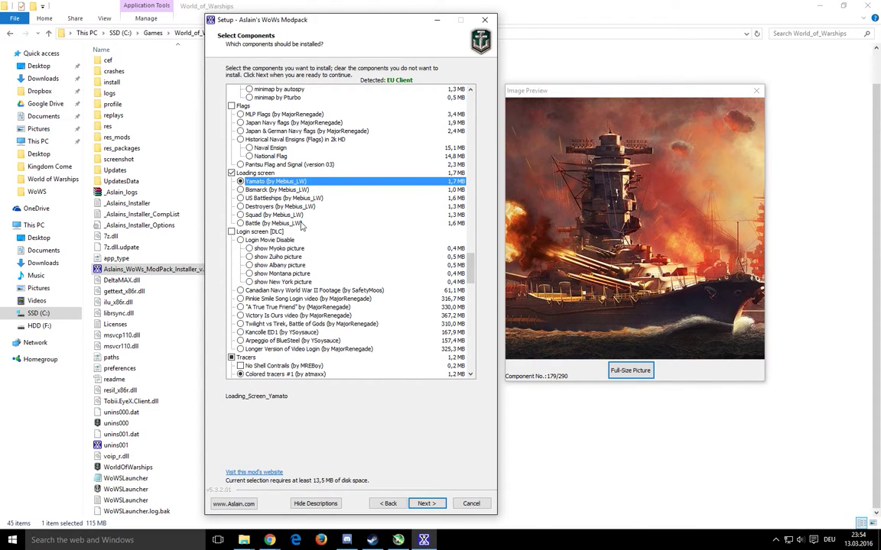
Preview the login screen videos from Canadian Navy World War II Footage to Longer Version of Video Login, and leave the group deselected.
scroll(265, 202, "down", 3)
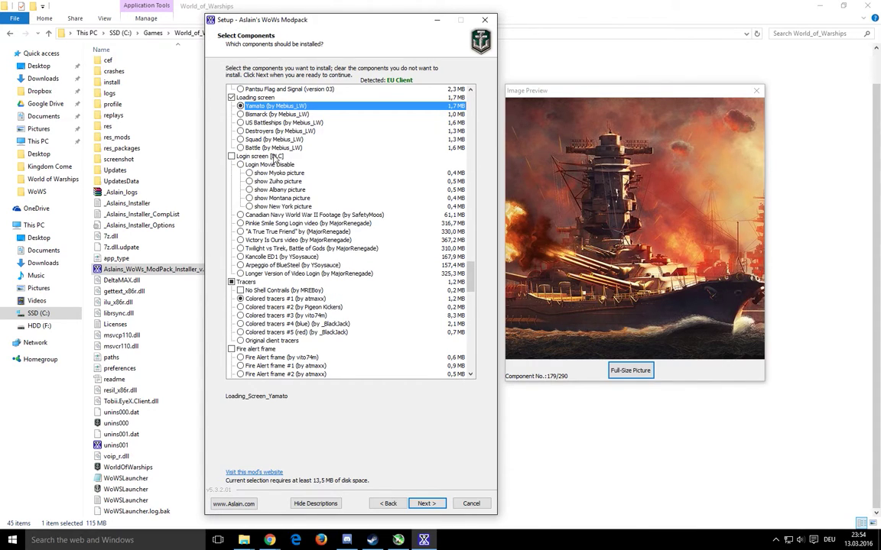
left_click(290, 217)
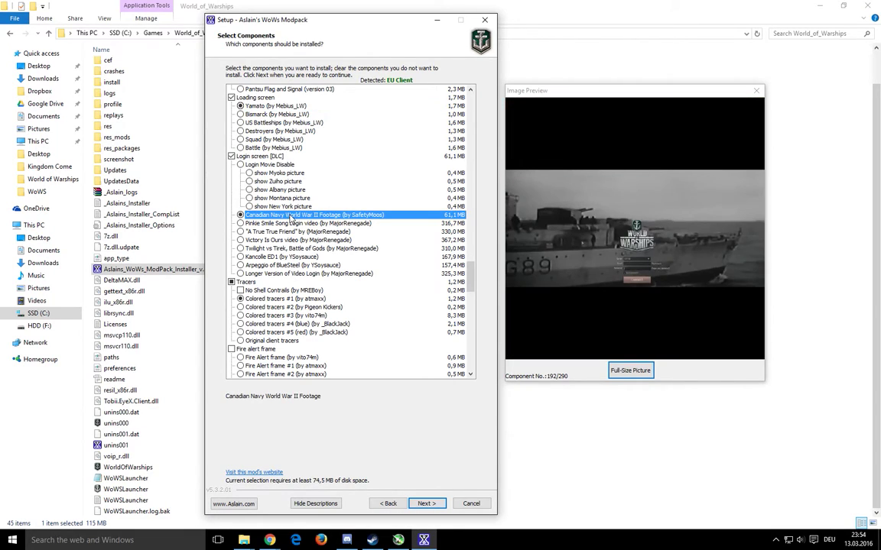
left_click(286, 224)
left_click(282, 232)
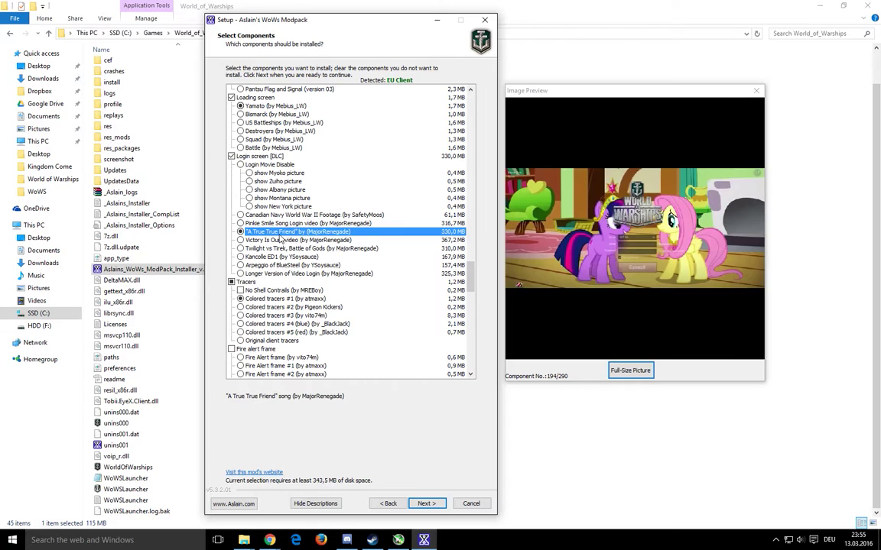
left_click(284, 241)
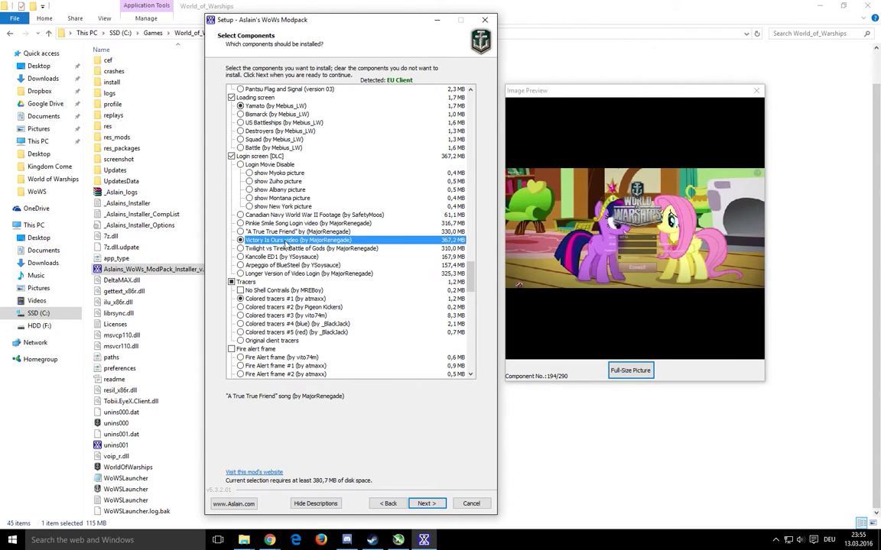
left_click(289, 249)
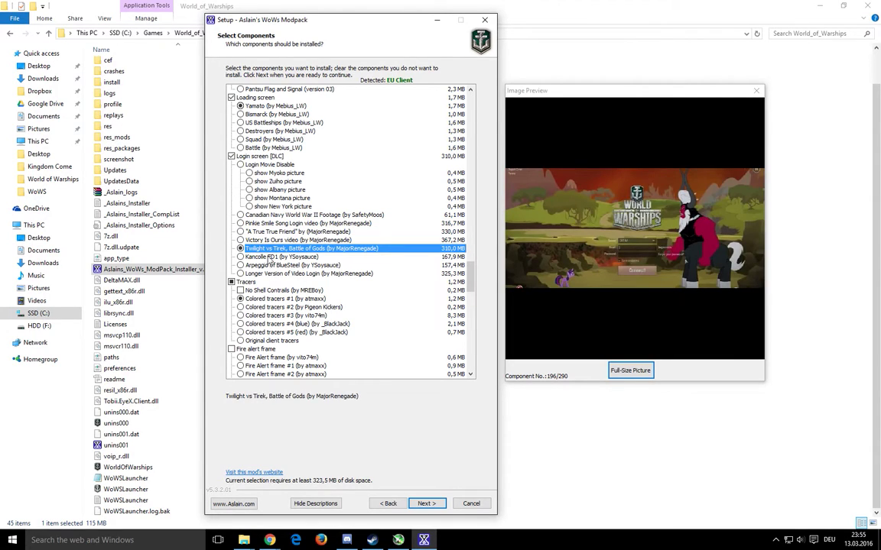
left_click(268, 257)
left_click(272, 265)
left_click(276, 273)
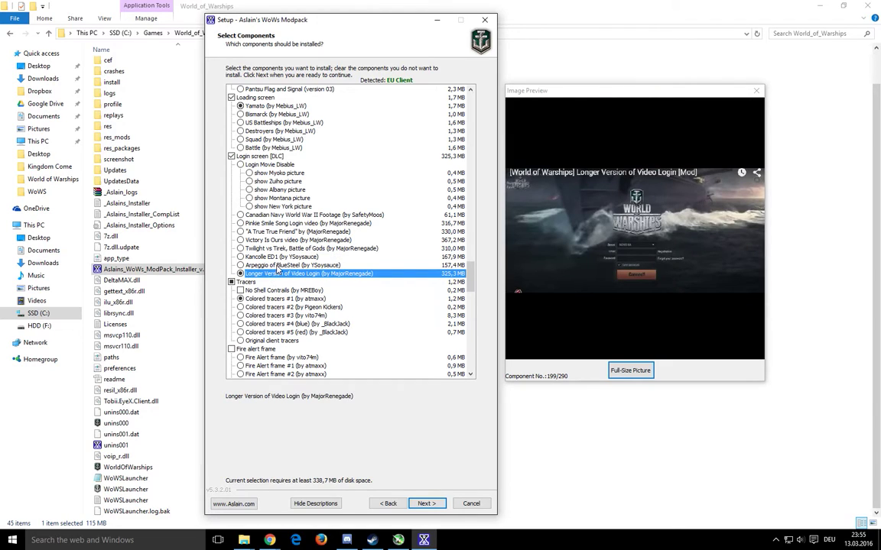
left_click(232, 157)
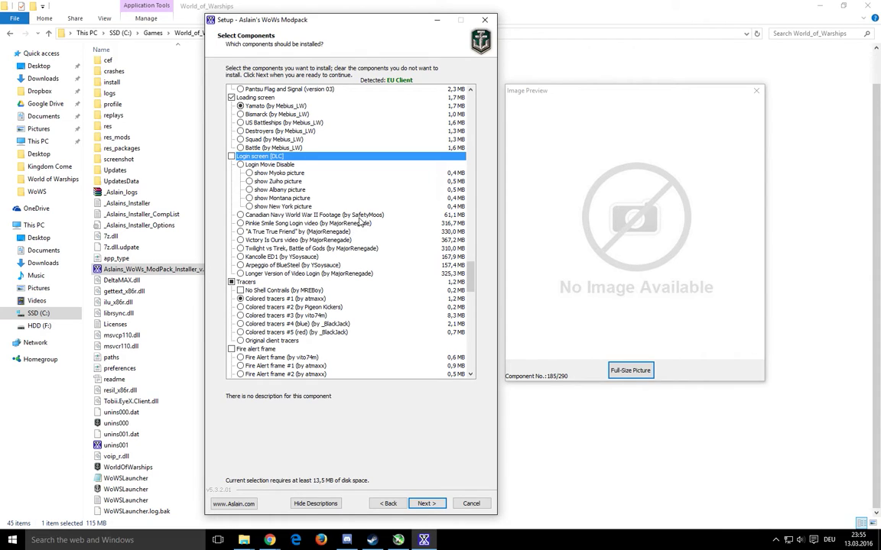
Examine the full-size picture of Colored tracers #1 in the Tracers group, and close the picture viewer.
left_click(280, 299)
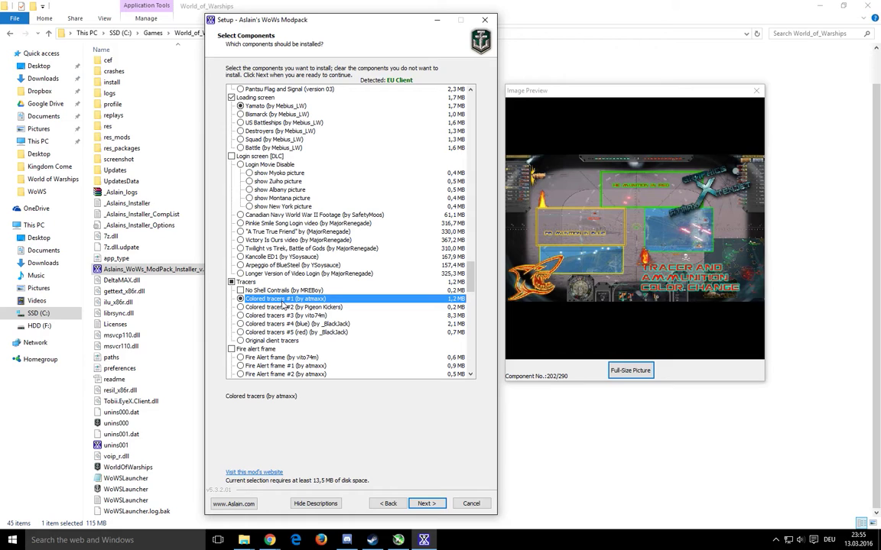
left_click(632, 371)
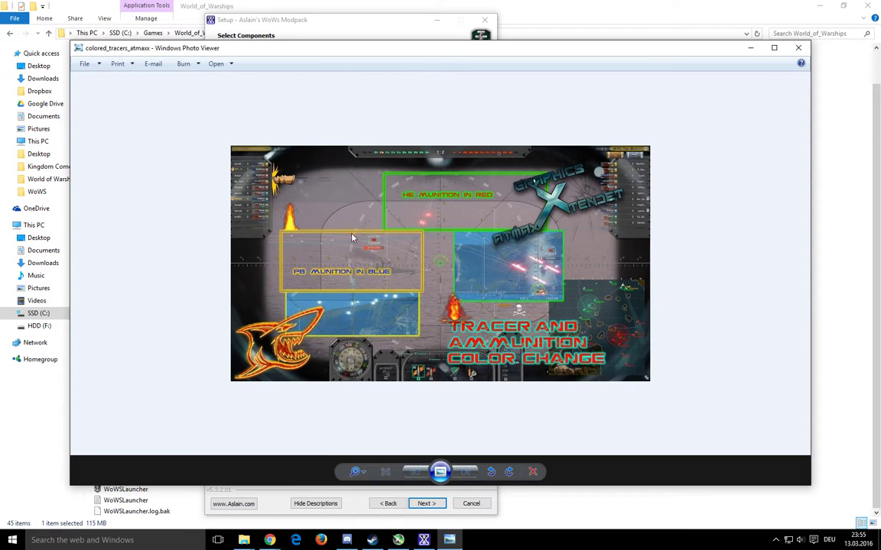
left_click(798, 47)
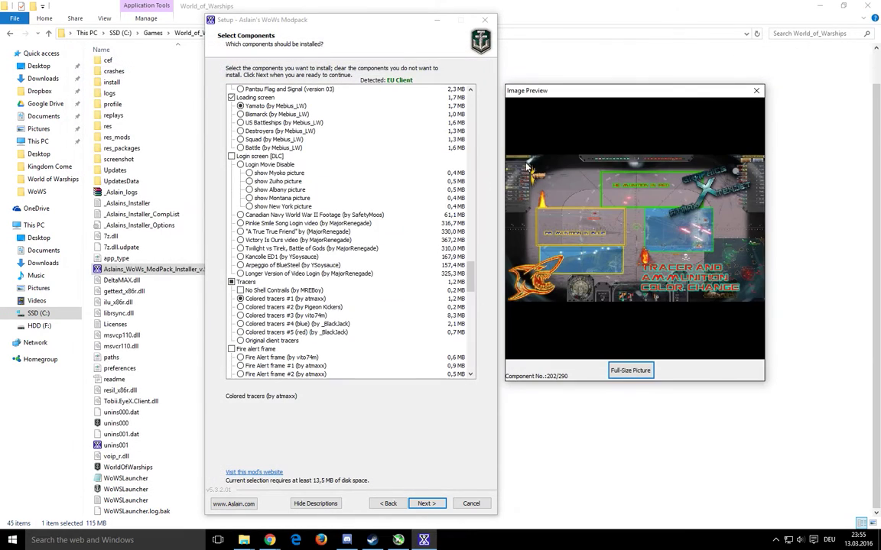
Preview the remaining tracer options, from Colored tracers #2 to #5 and the Original client tracers.
left_click(294, 299)
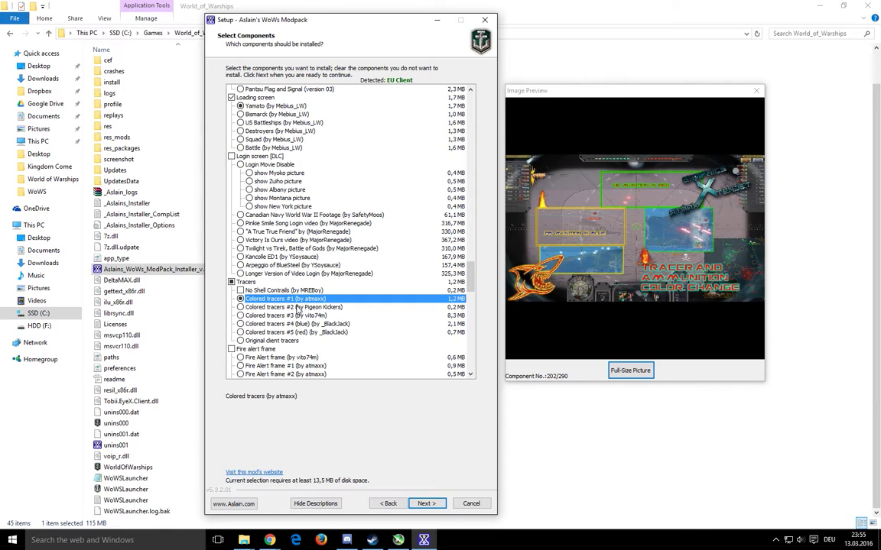
left_click(296, 307)
left_click(297, 316)
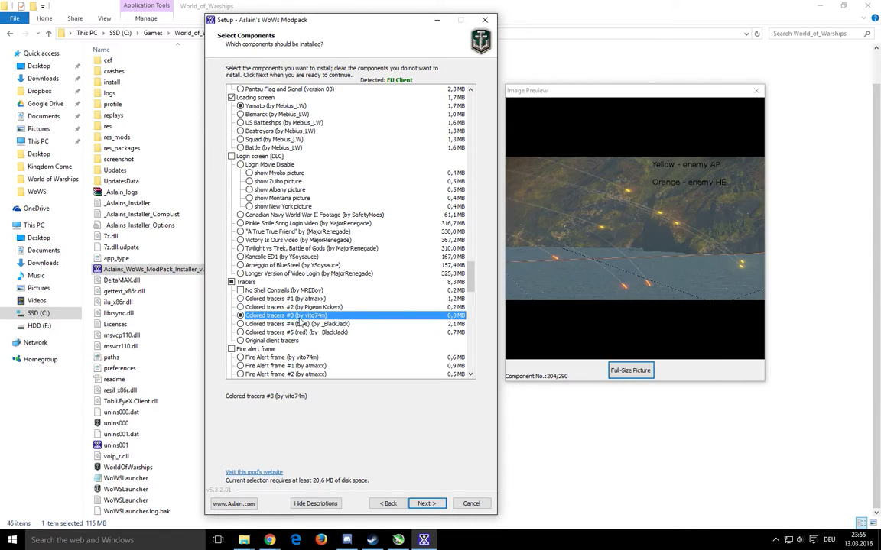
left_click(297, 324)
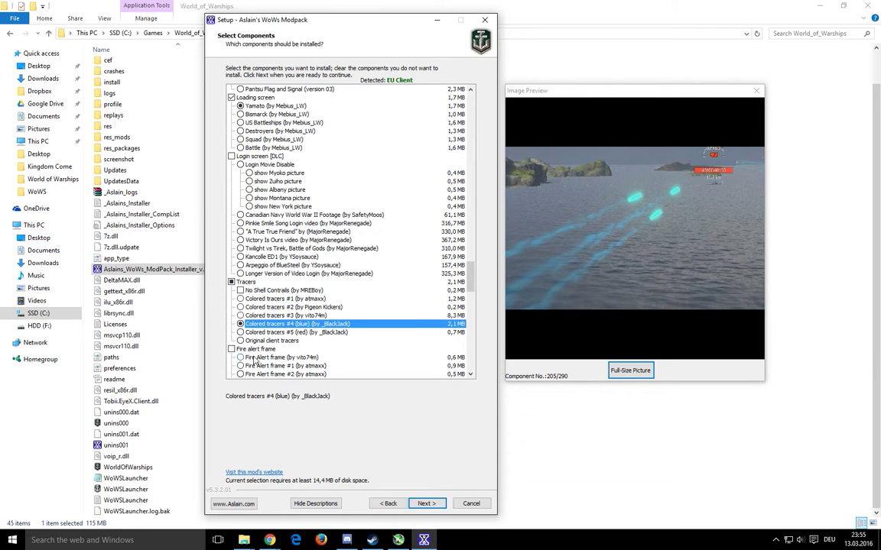
left_click(289, 333)
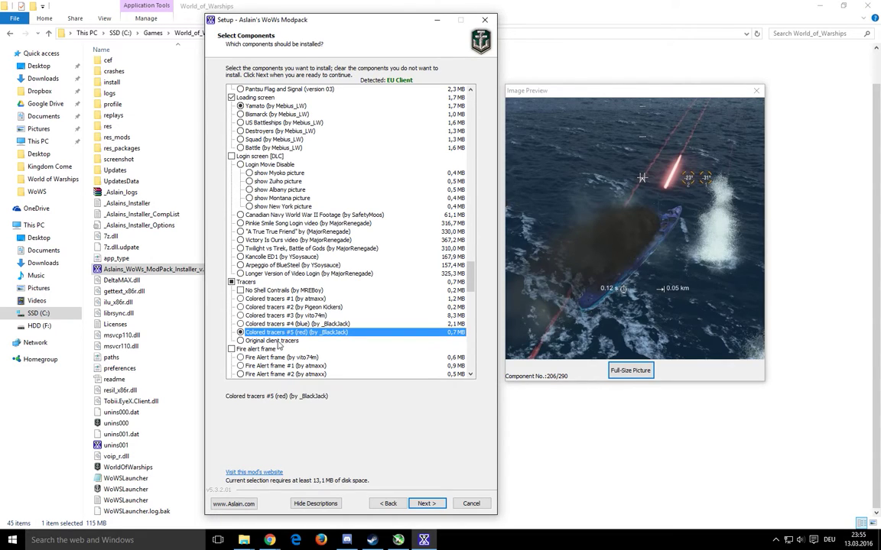
key("Down")
Preview the No Shell Contrails mod but leave it deselected, and choose Colored tracers #1 for the Tracers group.
left_click(279, 290)
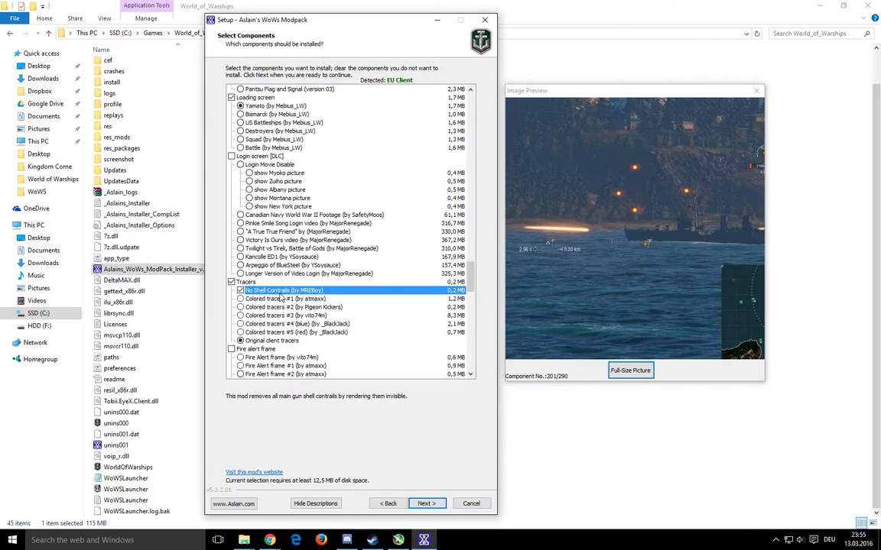
left_click(264, 298)
key("Up")
left_click(288, 292)
Preview the Fire Alert frame by vito74m and the More visible cruise control mod, leaving both groups deselected.
scroll(307, 290, "down", 5)
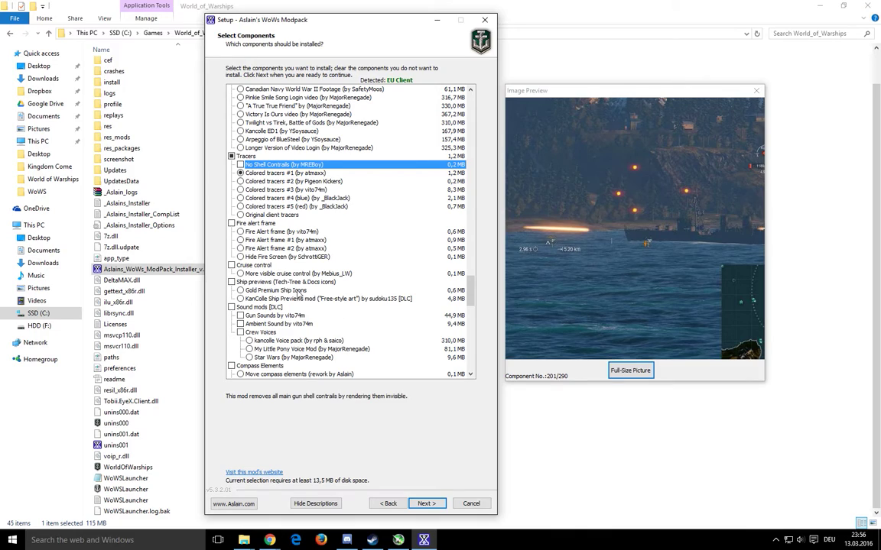
left_click(284, 232)
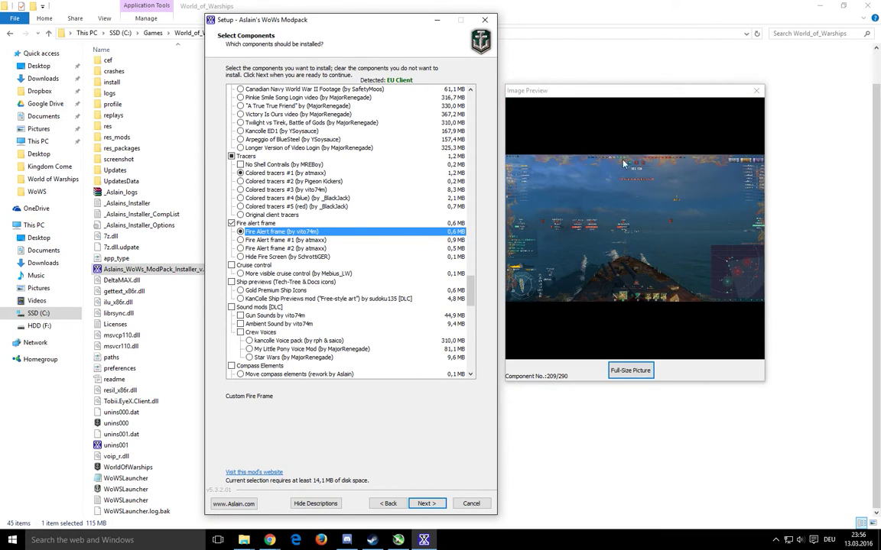
left_click(231, 223)
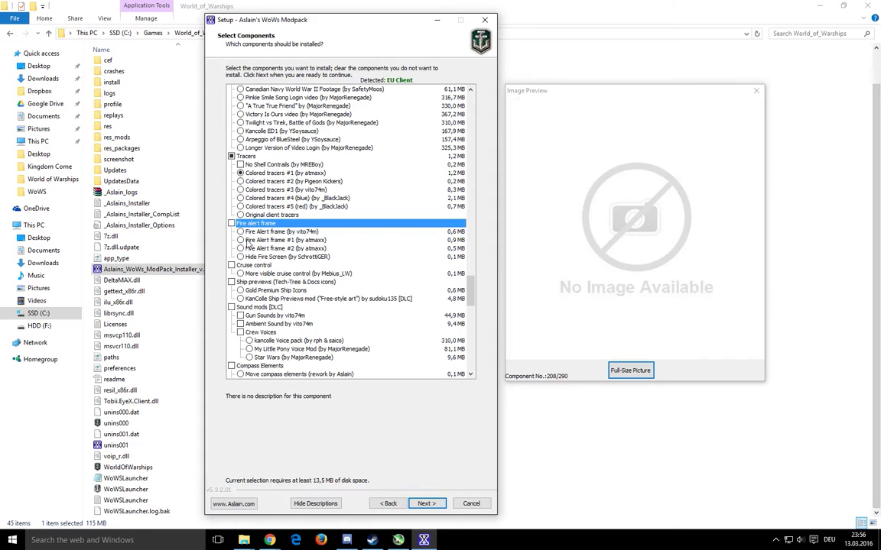
scroll(286, 256, "down", 1)
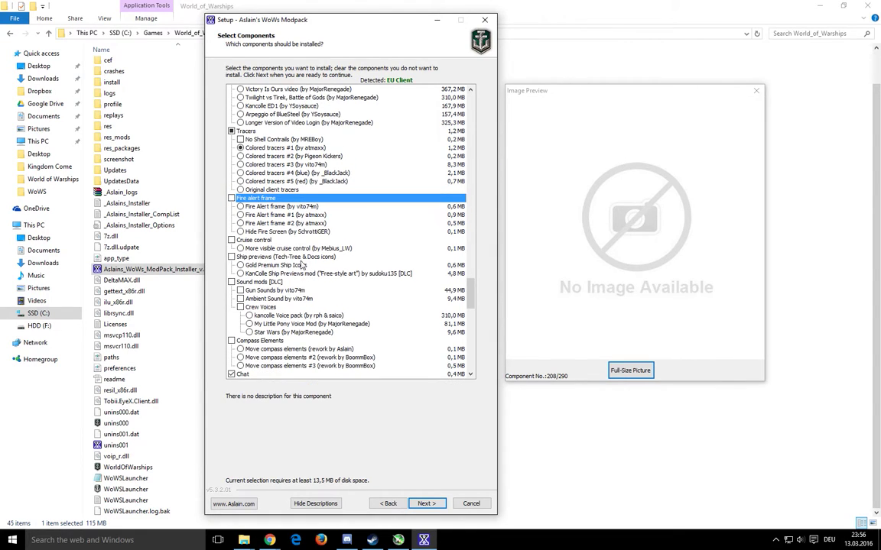
left_click(303, 249)
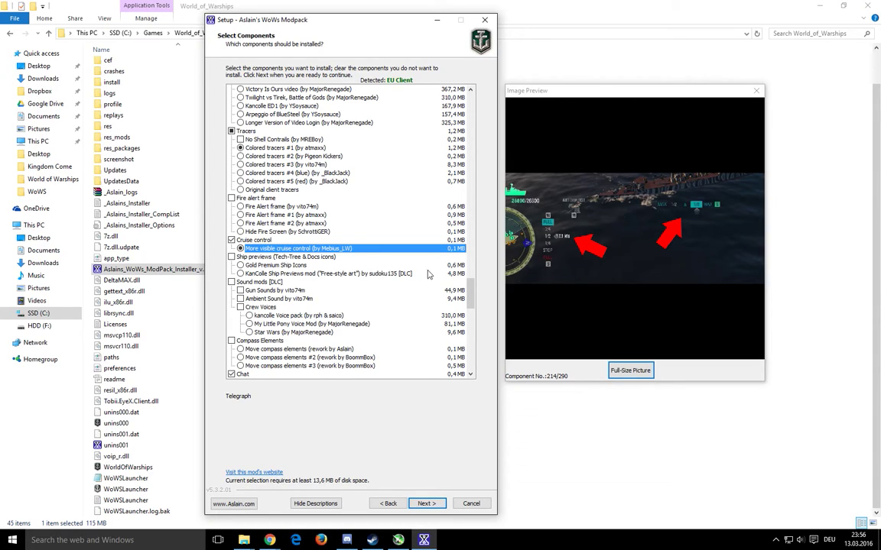
left_click(247, 242)
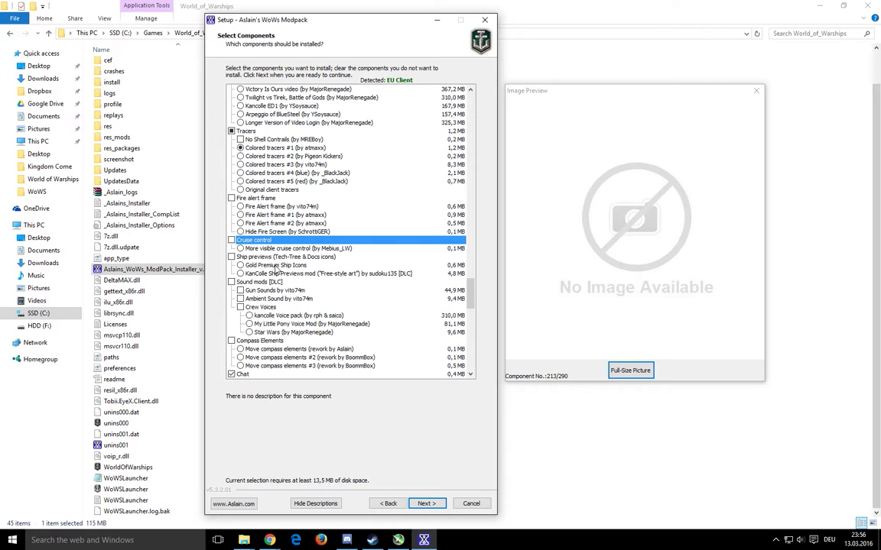
Preview the Gold Premium Ship Icons and the KanColle Ship Previews mod, and leave the Ship previews group deselected.
left_click(277, 265)
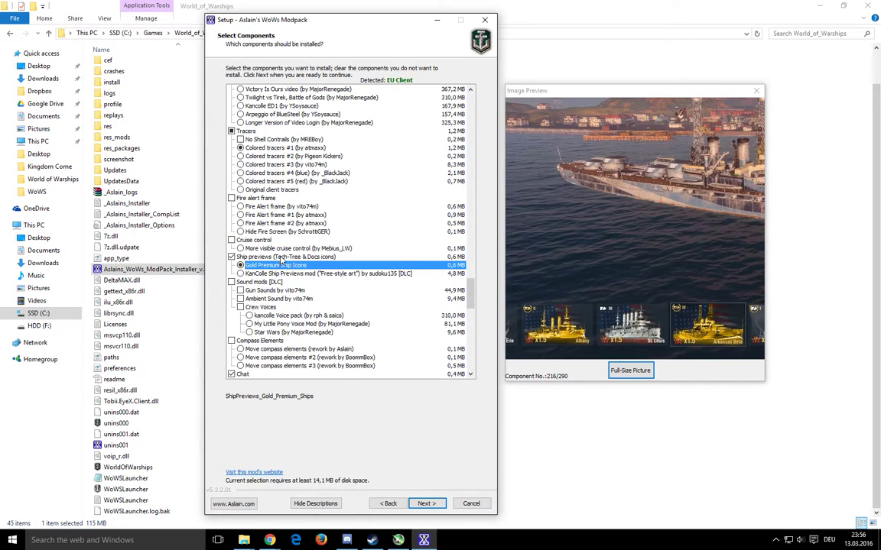
left_click(301, 259)
left_click(279, 273)
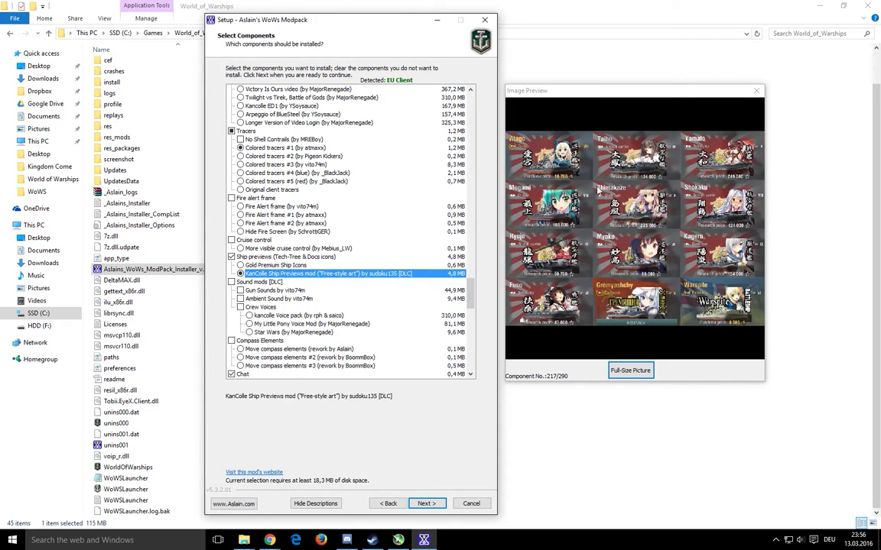
left_click(231, 256)
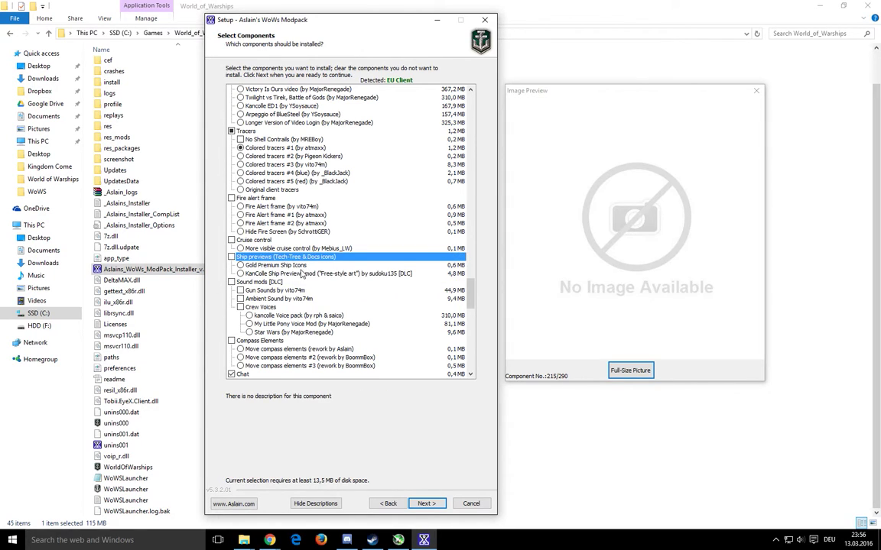
Preview Move compass elements by Aslain and #2 by BoommBox, the latter also at full size, and leave Compass Elements deselected.
scroll(271, 245, "down", 4)
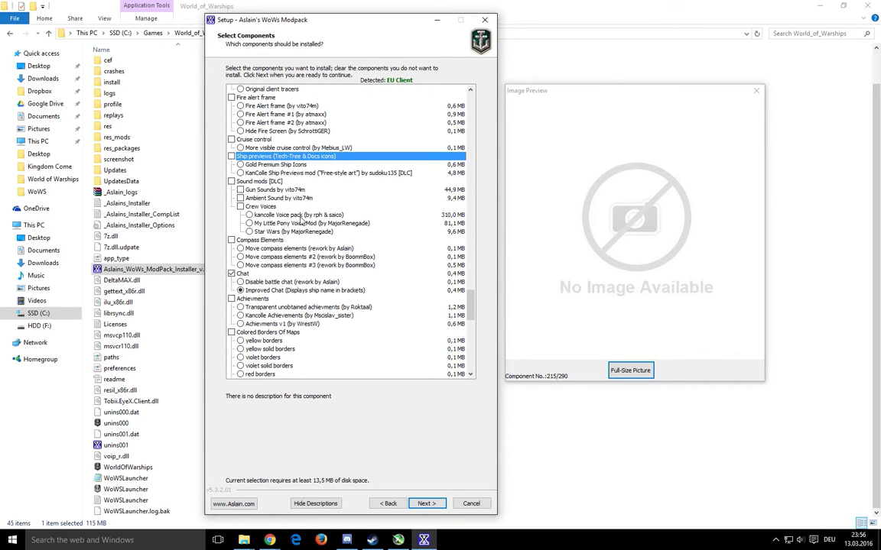
scroll(327, 250, "down", 3)
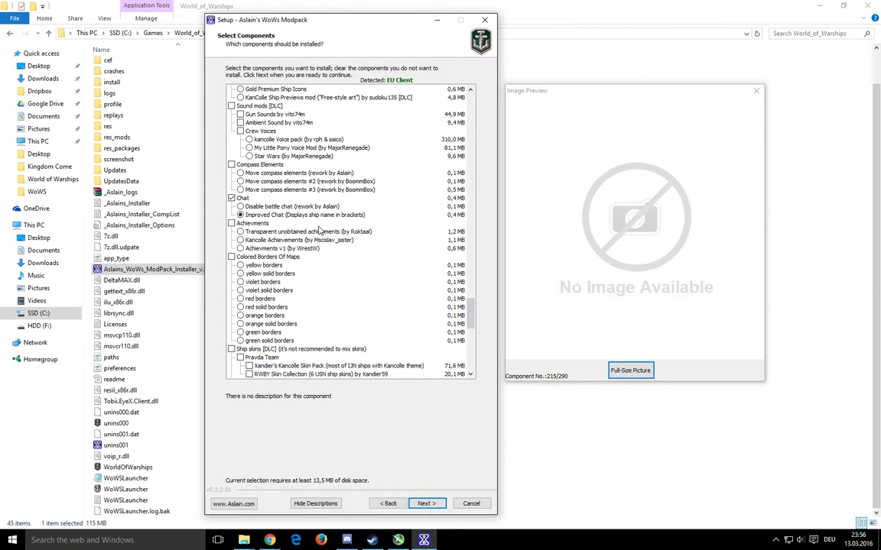
left_click(294, 174)
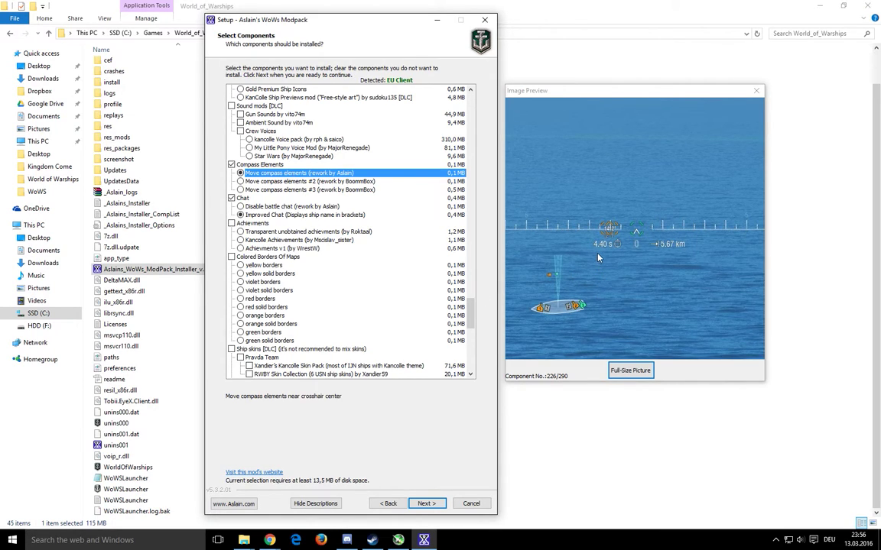
left_click(321, 182)
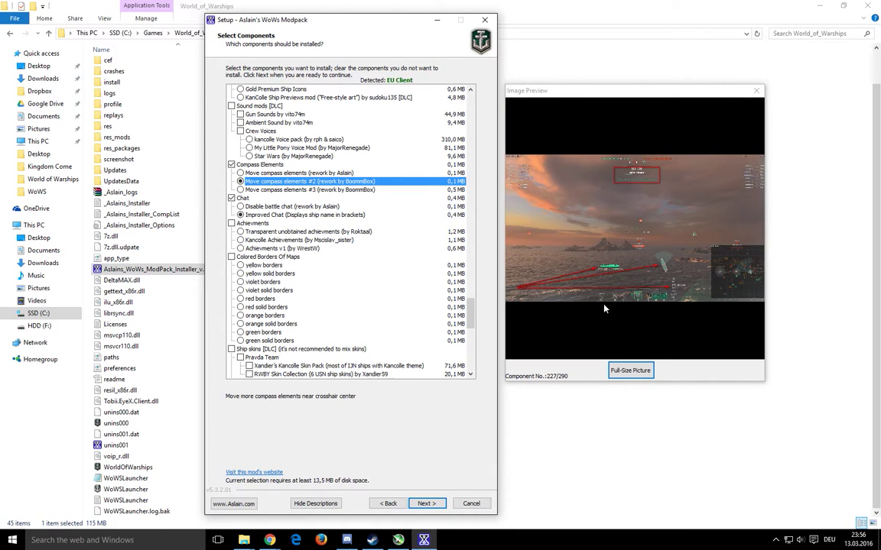
left_click(629, 371)
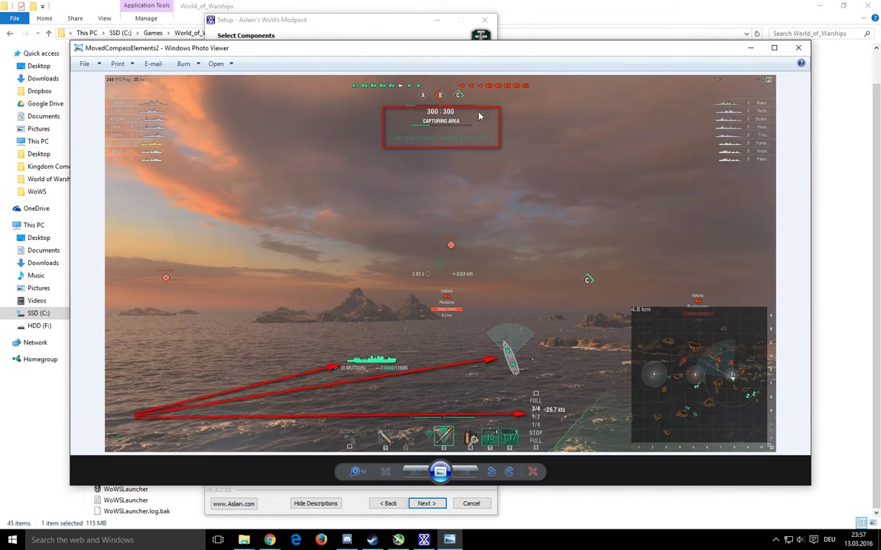
left_click(798, 48)
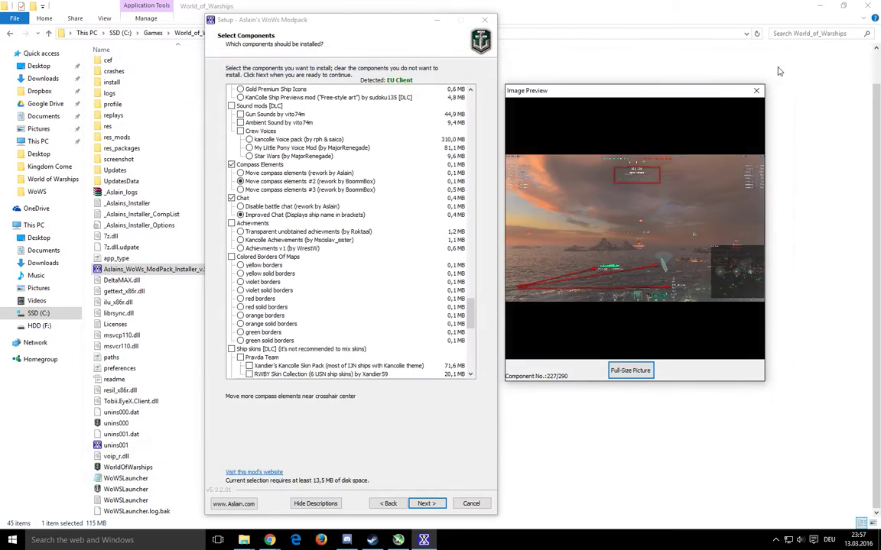
left_click(259, 165)
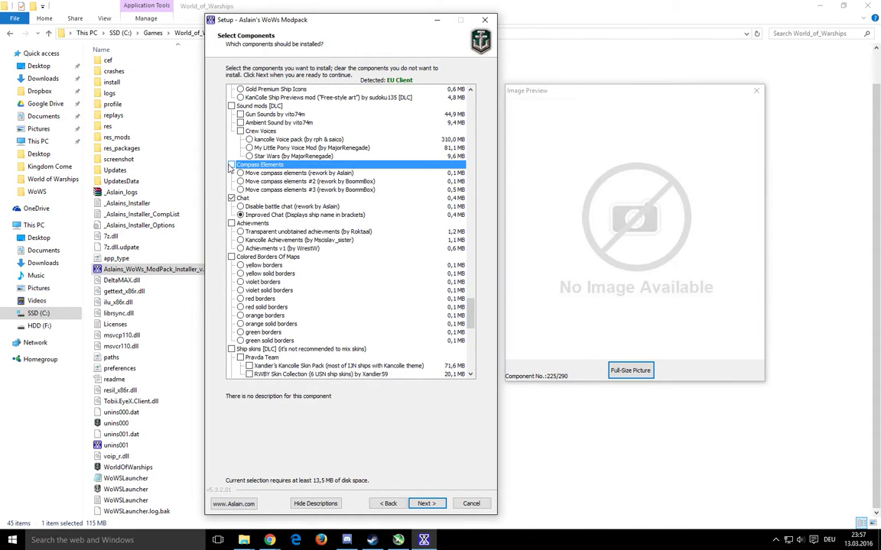
Preview the selected Improved Chat mod and the coloured map borders through green solid borders, leaving Colored Borders Of Maps deselected.
left_click(290, 215)
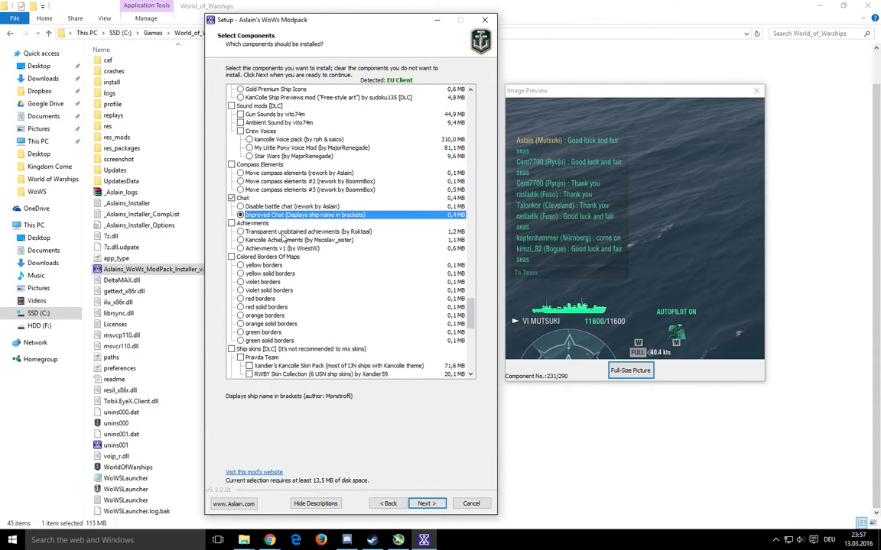
scroll(292, 249, "down", 3)
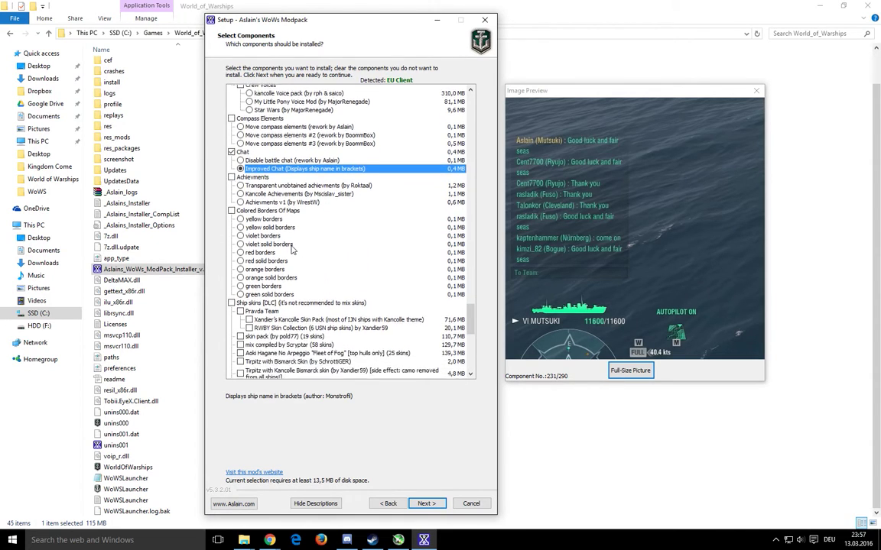
left_click(277, 199)
left_click(277, 207)
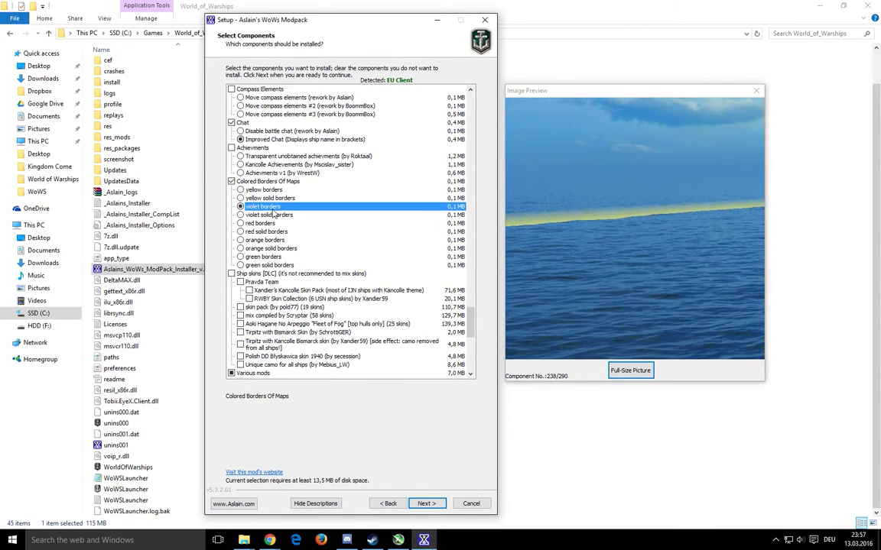
left_click(264, 223)
left_click(261, 231)
left_click(266, 257)
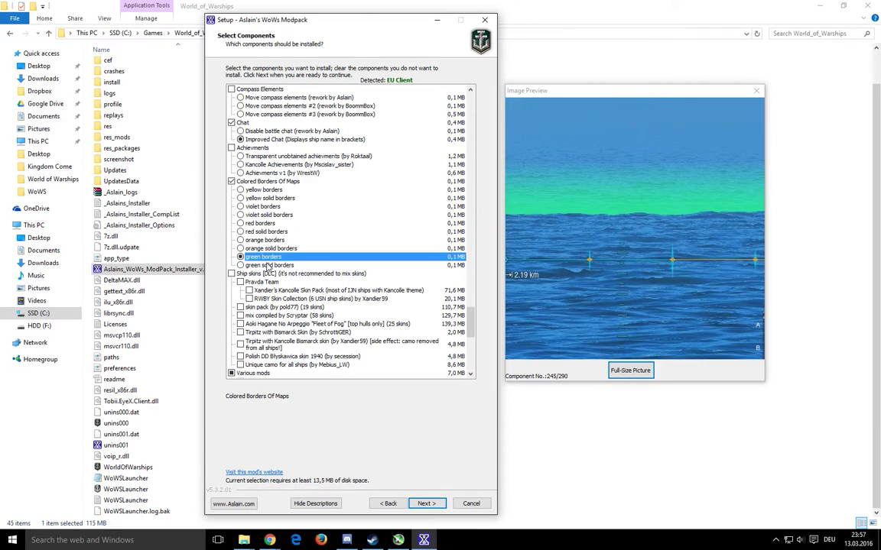
left_click(242, 264)
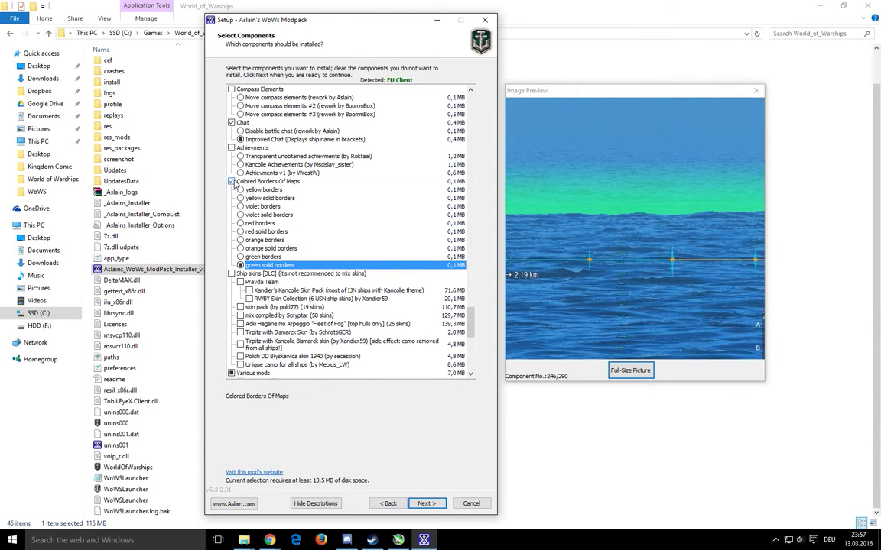
left_click(235, 184)
Examine the full-size picture of the skin pack by pold77, and leave the Ship skins group deselected.
scroll(298, 237, "down", 4)
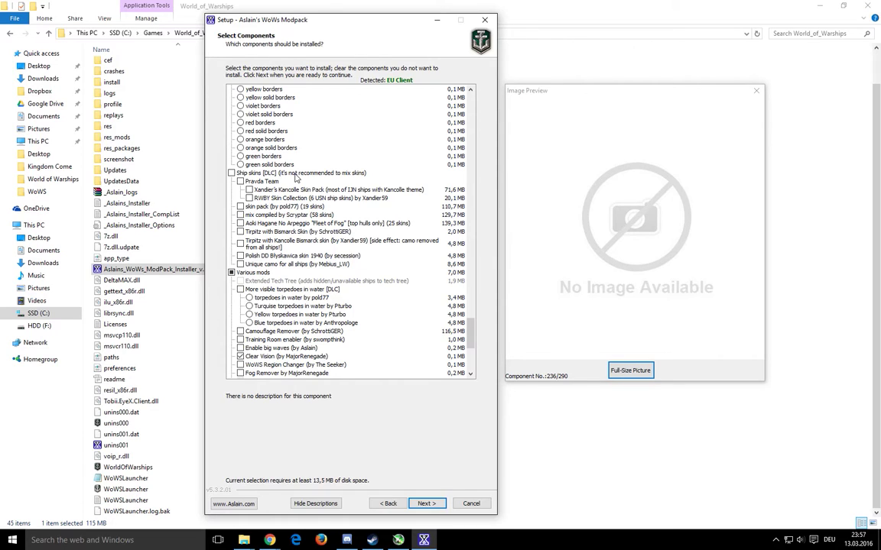
left_click(294, 206)
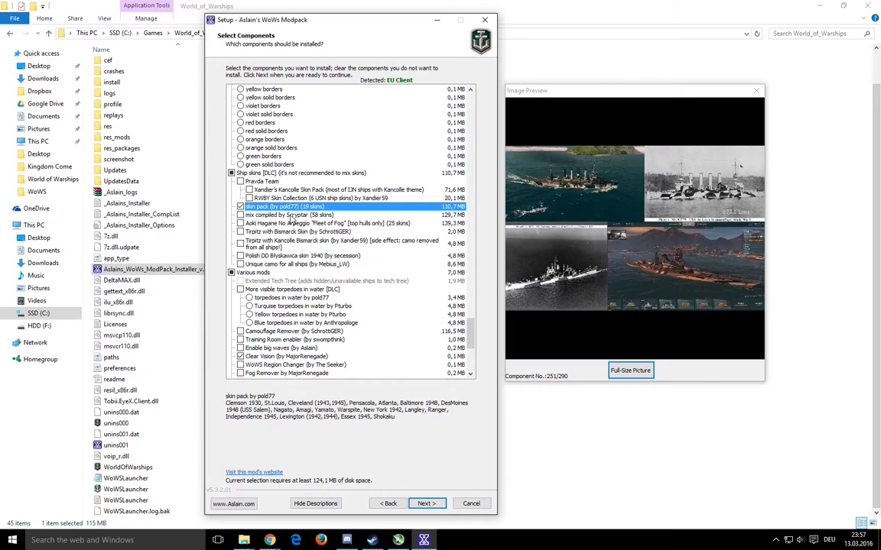
left_click(626, 370)
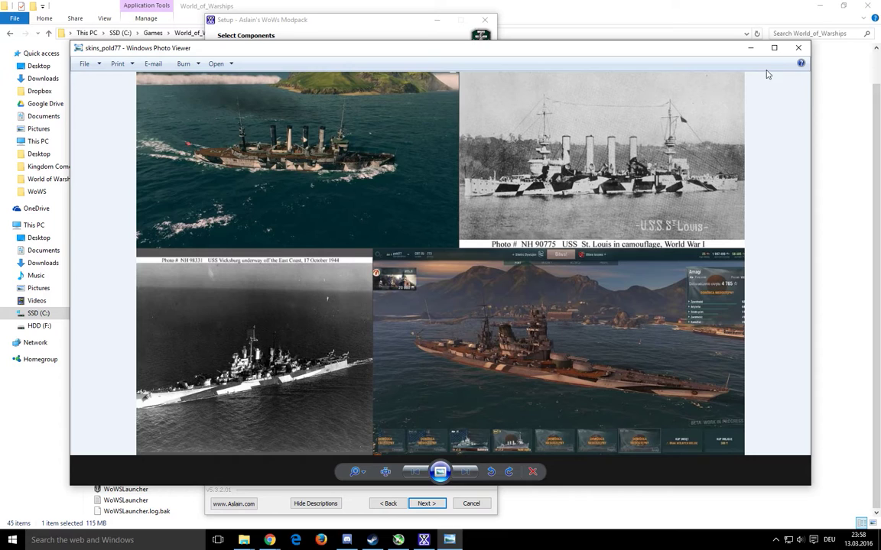
key("Escape")
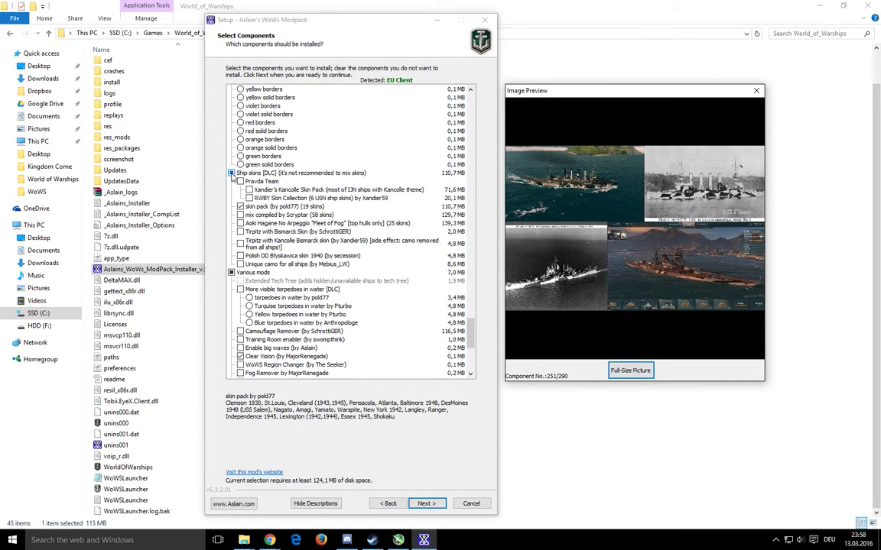
left_click(230, 173)
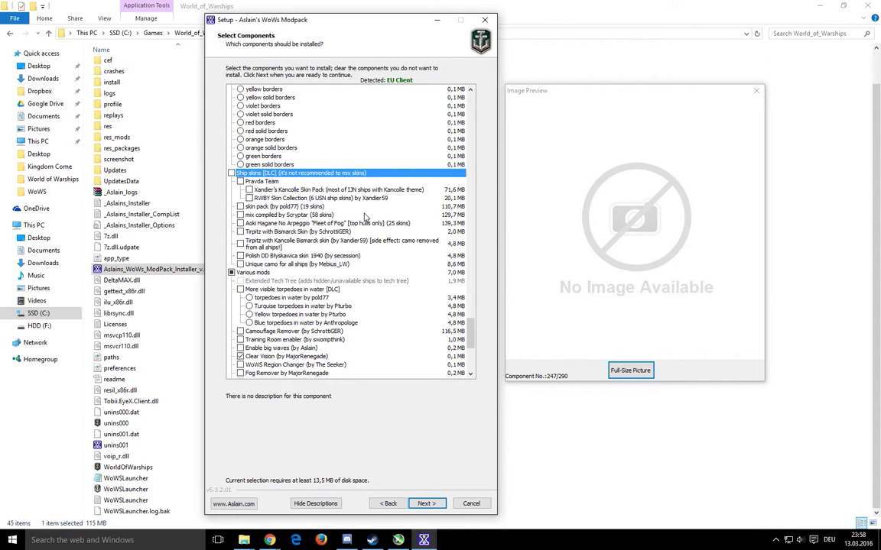
Preview the turquoise, yellow and blue torpedo options under Various mods, and leave More visible torpedoes in water deselected.
scroll(364, 217, "down", 2)
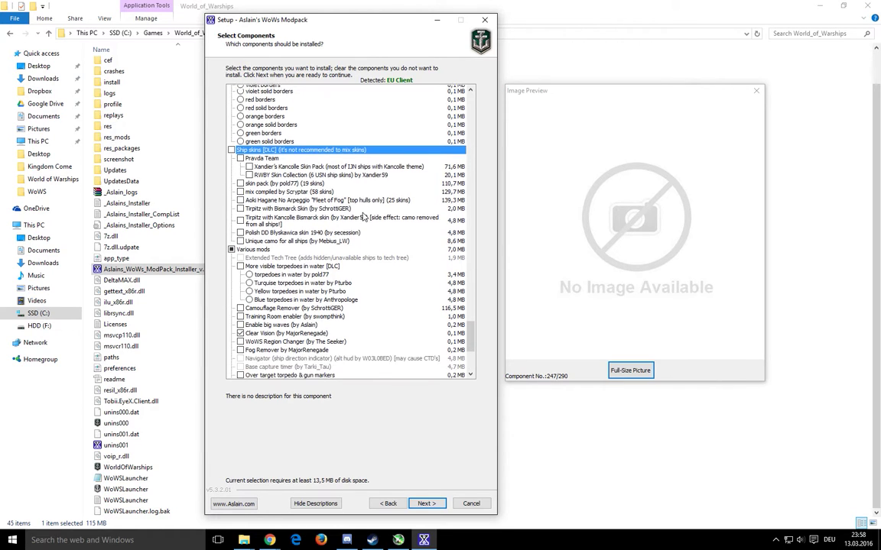
scroll(364, 217, "down", 3)
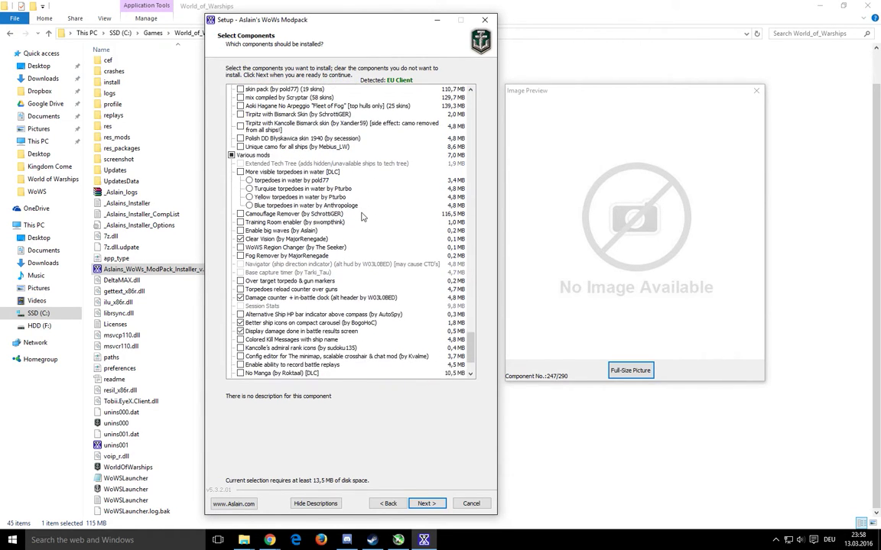
scroll(364, 217, "up", 3)
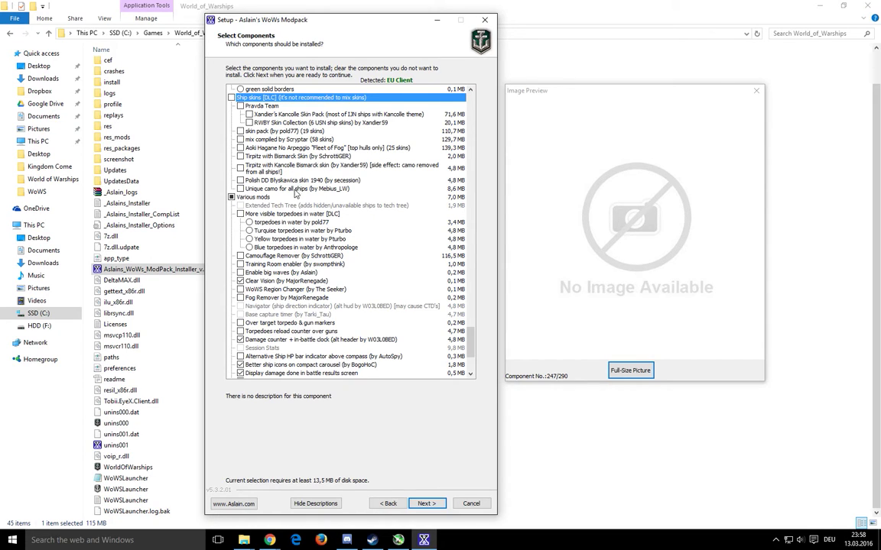
scroll(268, 174, "down", 2)
scroll(296, 191, "down", 1)
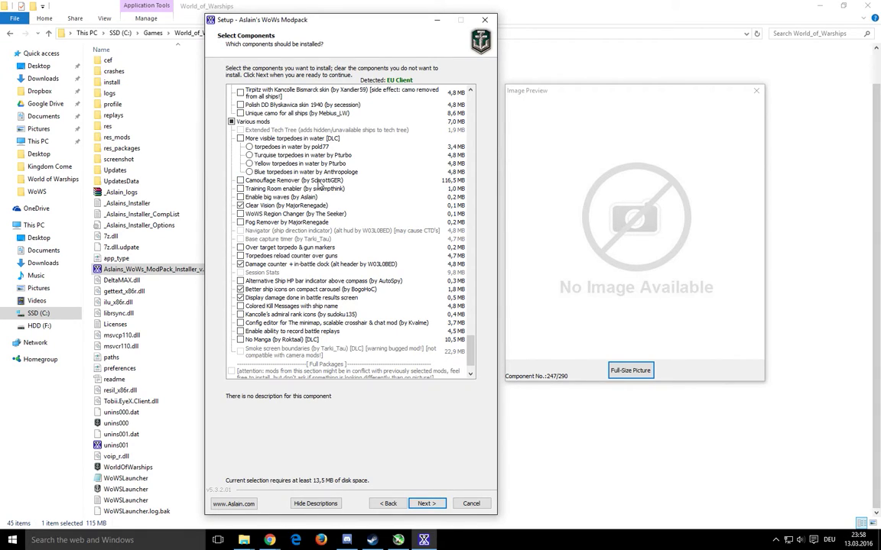
left_click(290, 149)
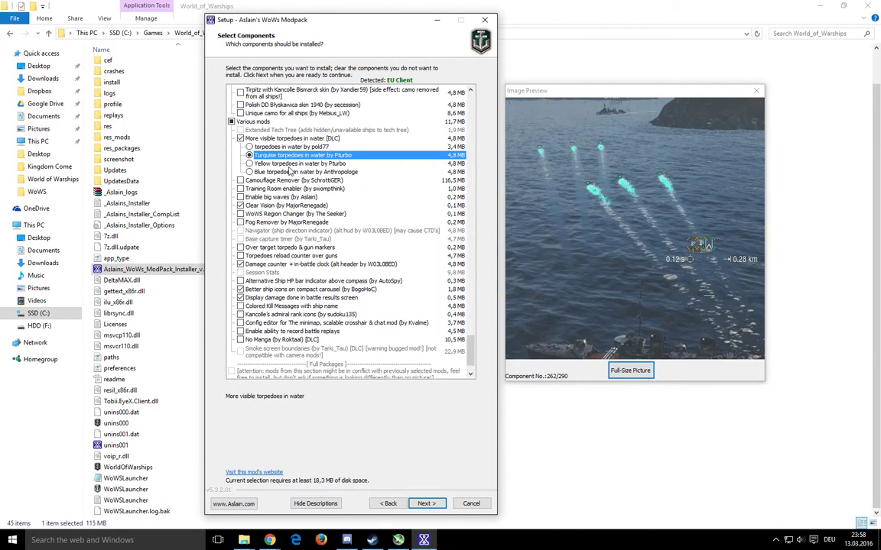
left_click(292, 163)
left_click(290, 172)
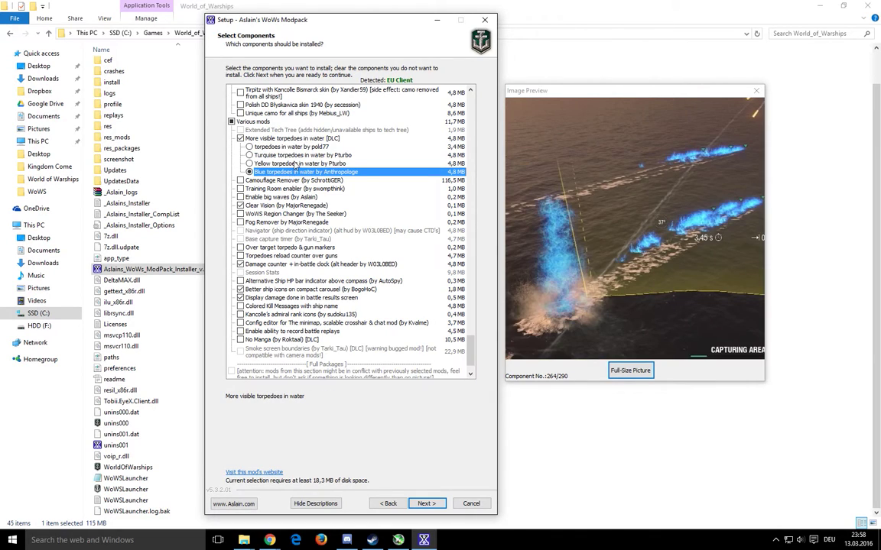
left_click(241, 139)
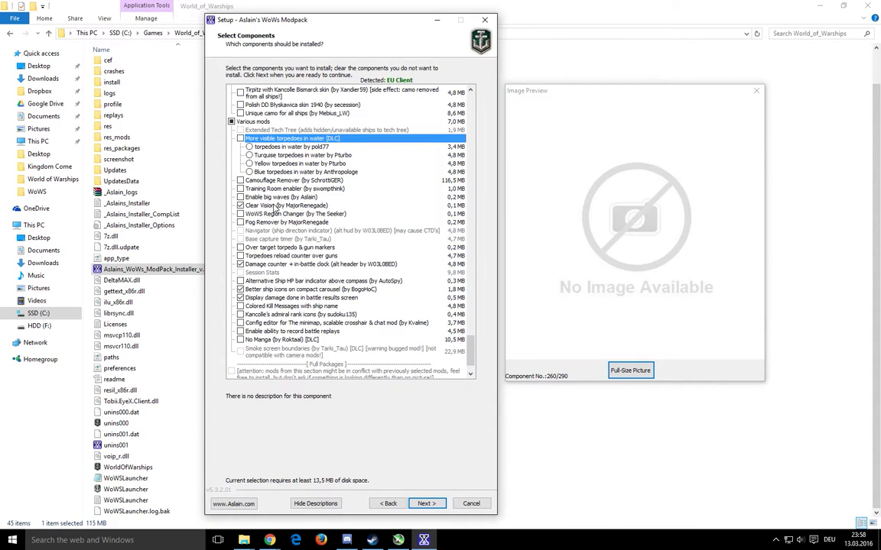
Preview the selected Clear Vision mod by MajorRenegade, including its full-size picture, and close the picture.
left_click(247, 206)
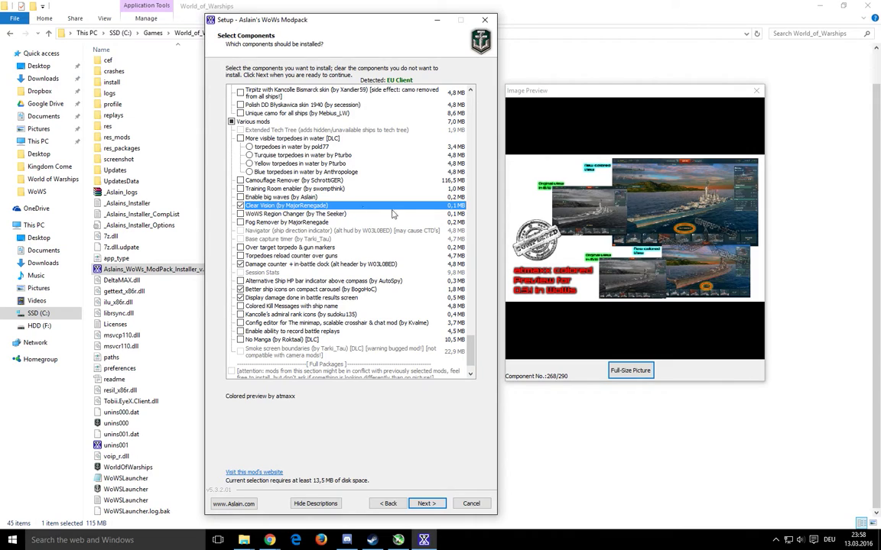
left_click(628, 371)
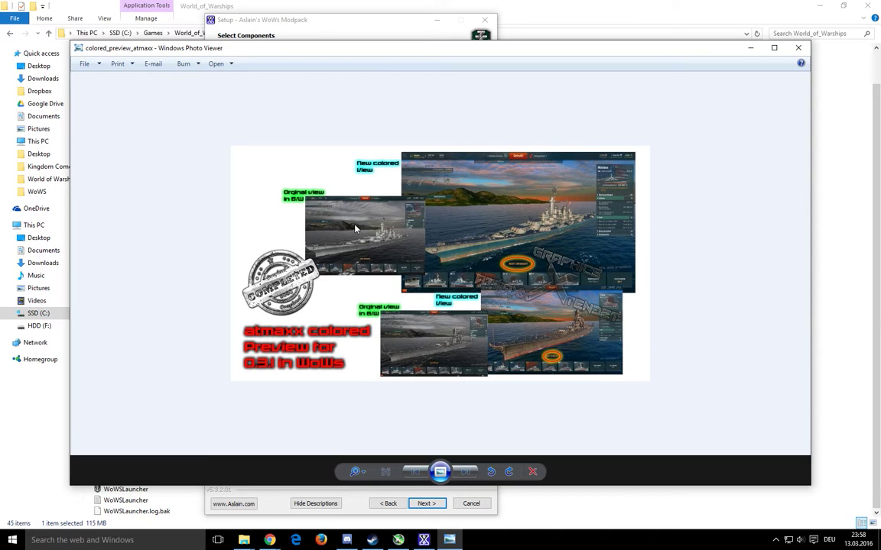
left_click(798, 50)
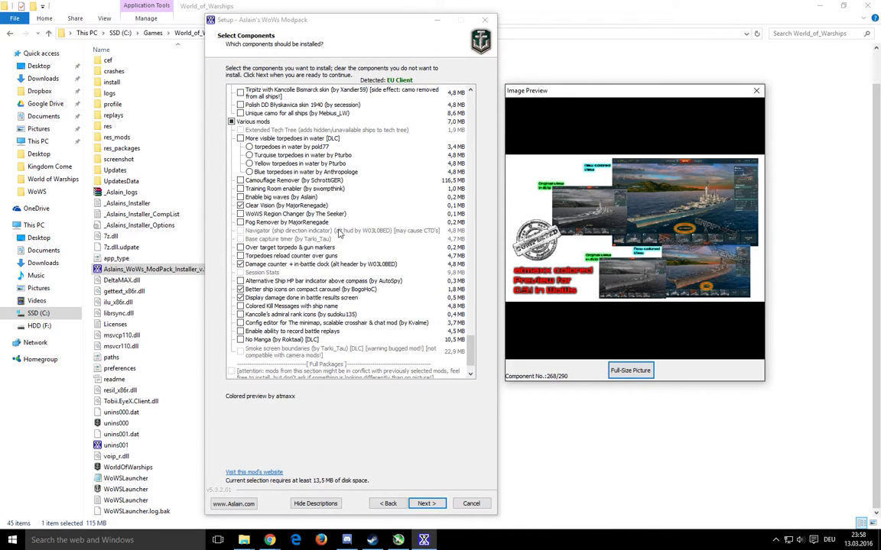
Preview Damage counter + in-battle clock, Session Stats, Better ship icons on compact carousel and Display damage done in battle results screen, and look over the remaining components.
left_click(279, 265)
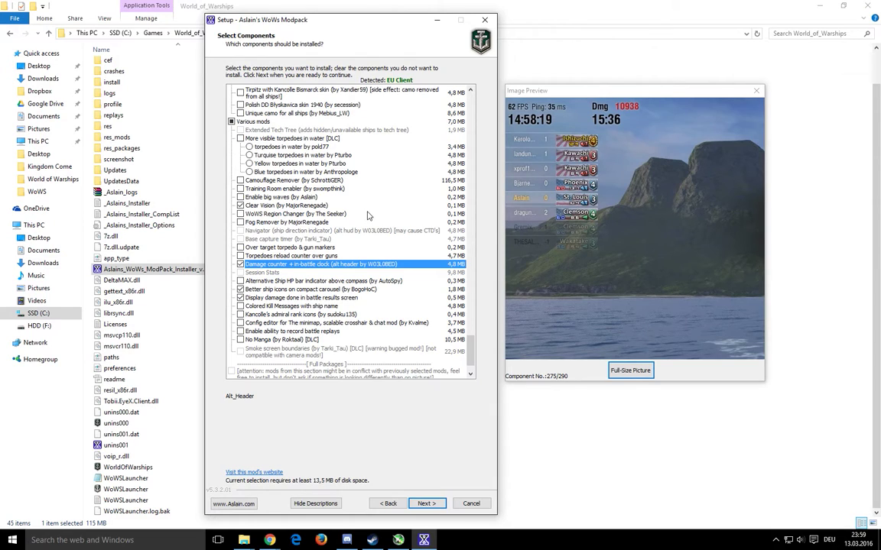
left_click(262, 273)
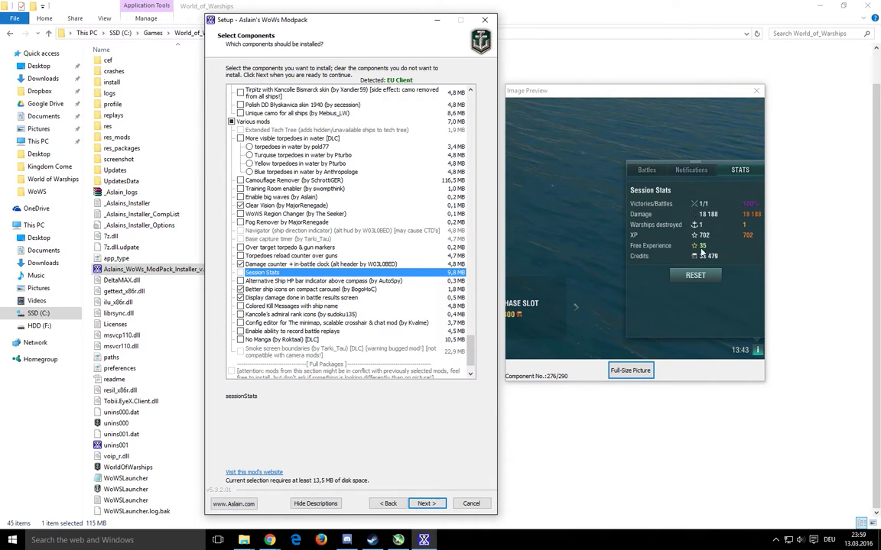
left_click(305, 290)
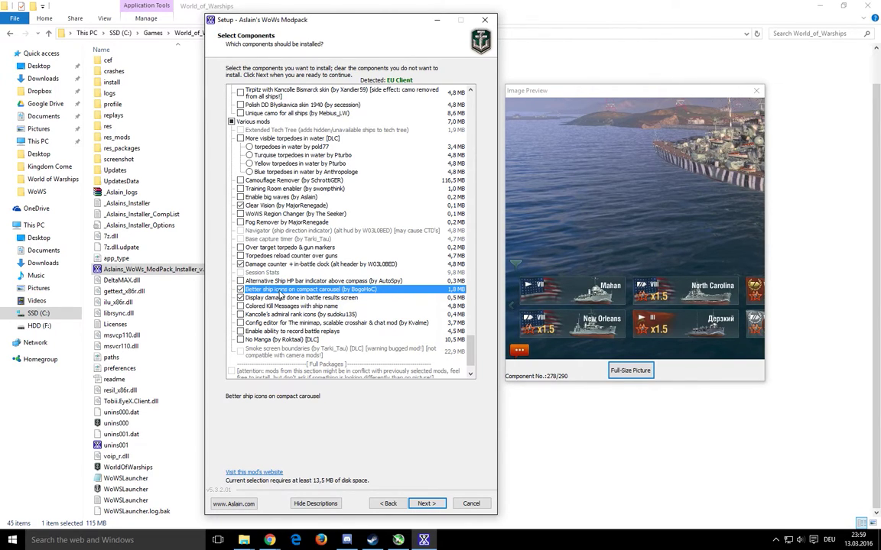
left_click(280, 299)
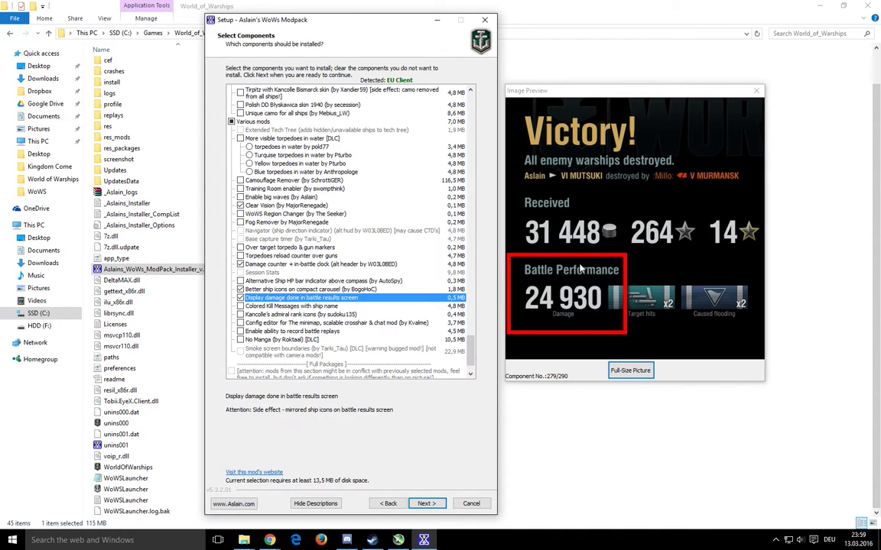
scroll(424, 314, "down", 2)
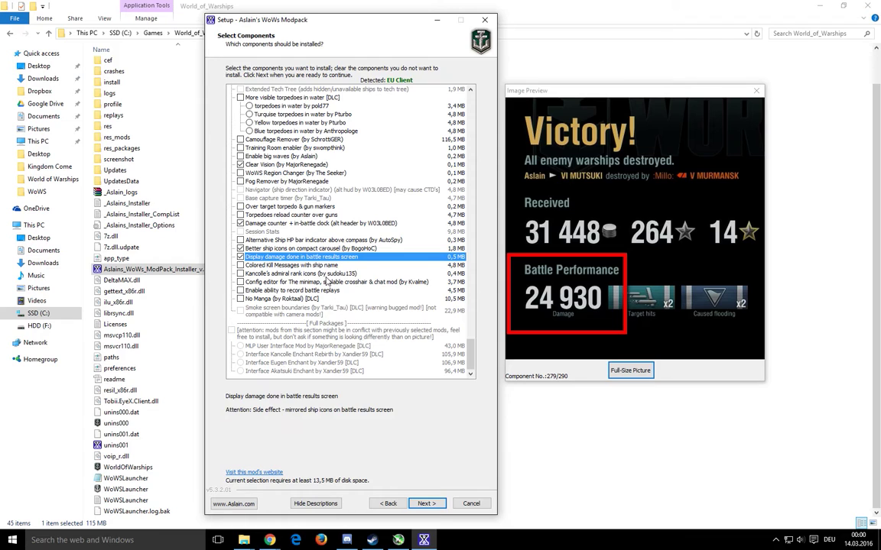
scroll(313, 211, "up", 10)
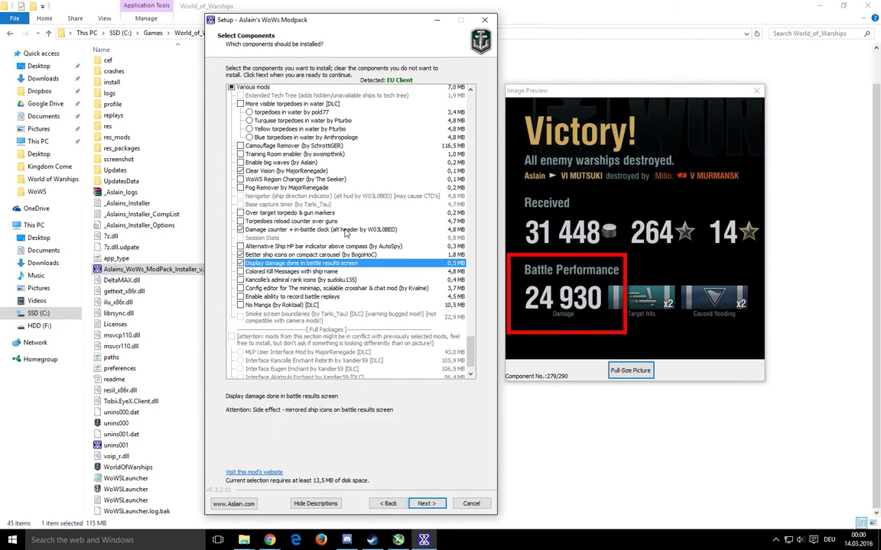
scroll(345, 232, "up", 8)
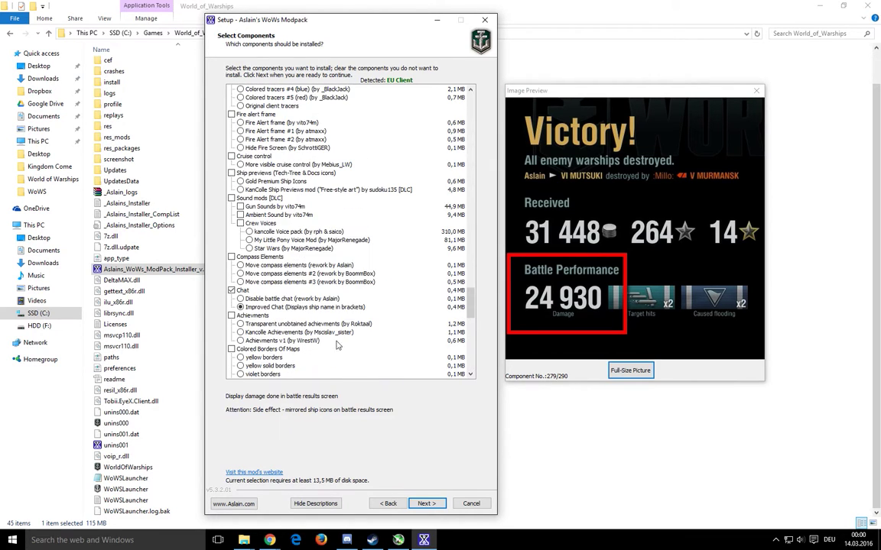
Continue to the additional tasks page with Clean install selected, and exit Setup without installing the modpack.
left_click(425, 503)
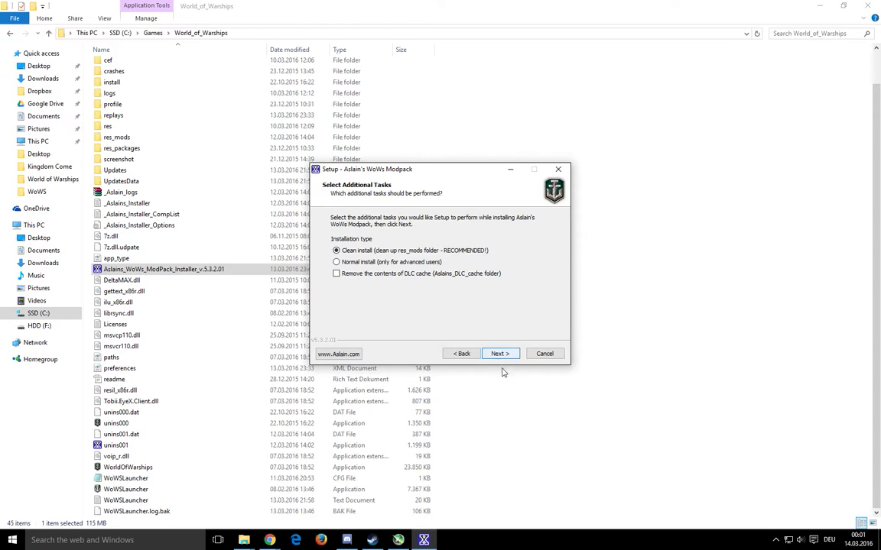
left_click(545, 354)
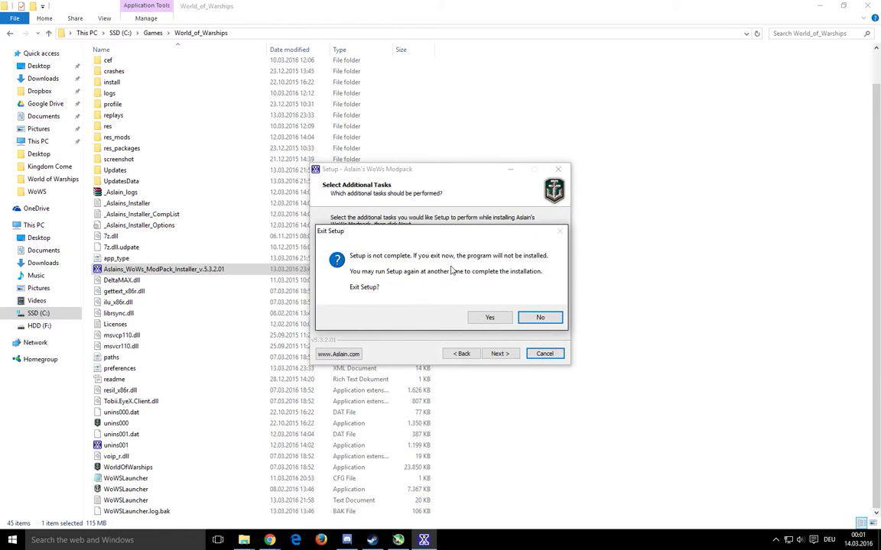
left_click(488, 320)
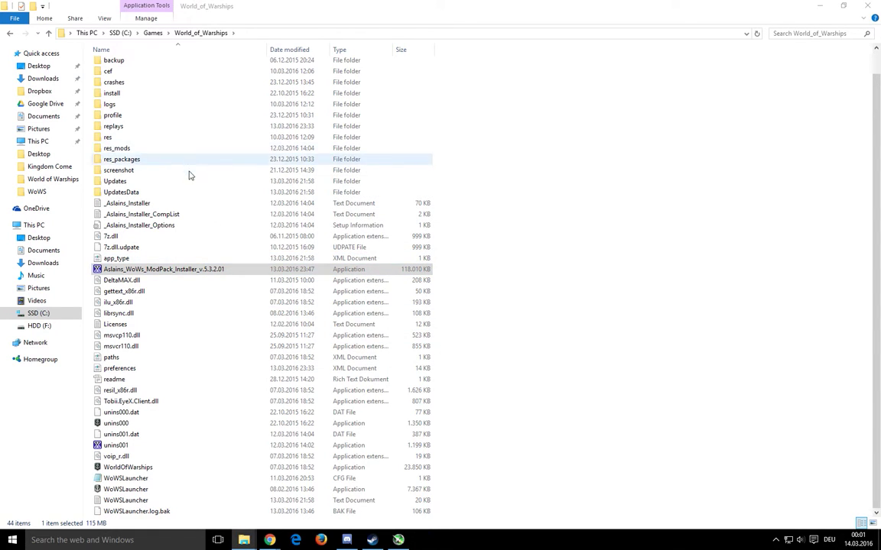
Open the _Aslains_Installer_CompList text file and copy its Selected components section.
double_click(148, 215)
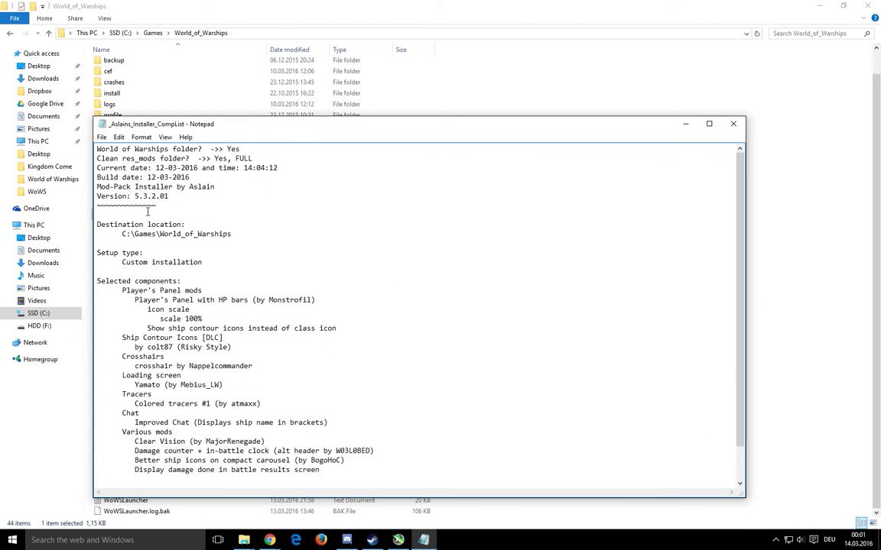
scroll(227, 236, "down", 2)
left_click_drag(97, 243, 369, 438)
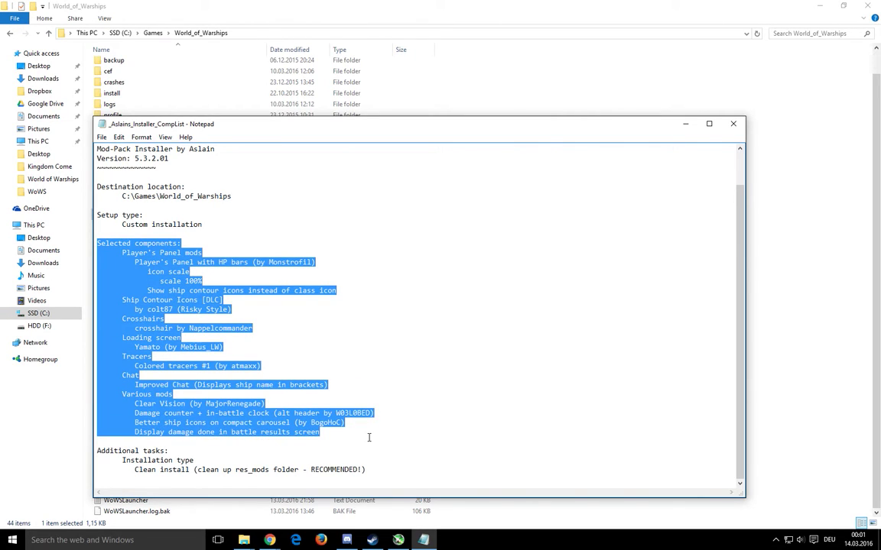
key("ctrl+c")
left_click(238, 363)
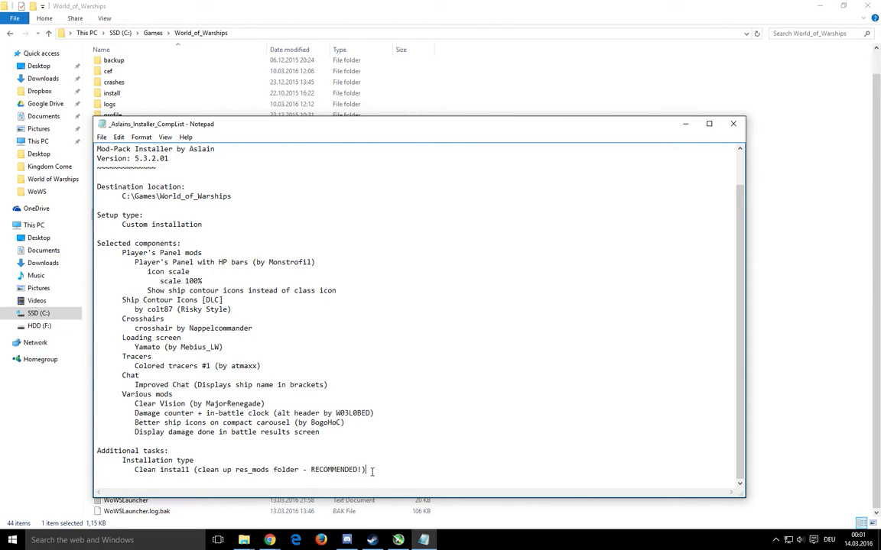
Highlight the Clean install line under Additional tasks in the component list, and close the file.
left_click_drag(367, 469, 109, 473)
left_click(367, 365)
left_click(734, 124)
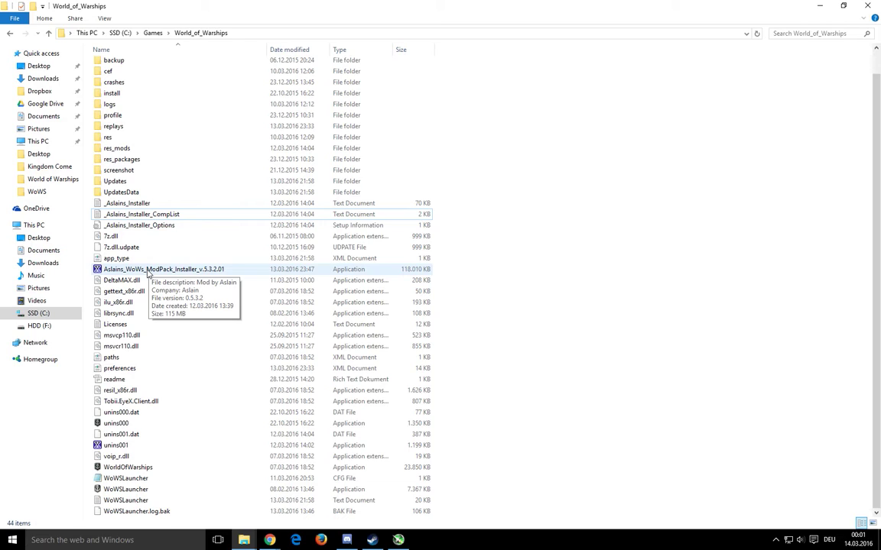
Launch the modpack uninstaller unins001 from the World_of_Warships folder, and decline removing the modpack and its components.
left_click(118, 448)
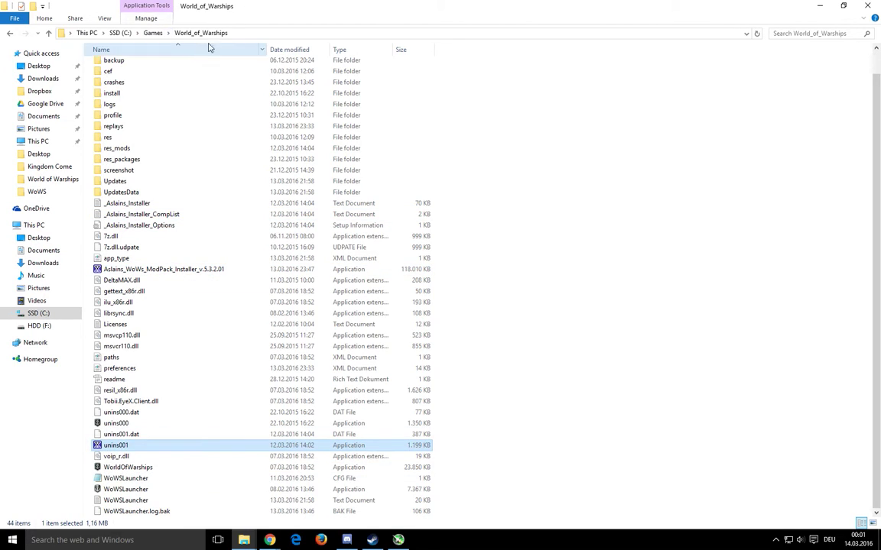
double_click(129, 448)
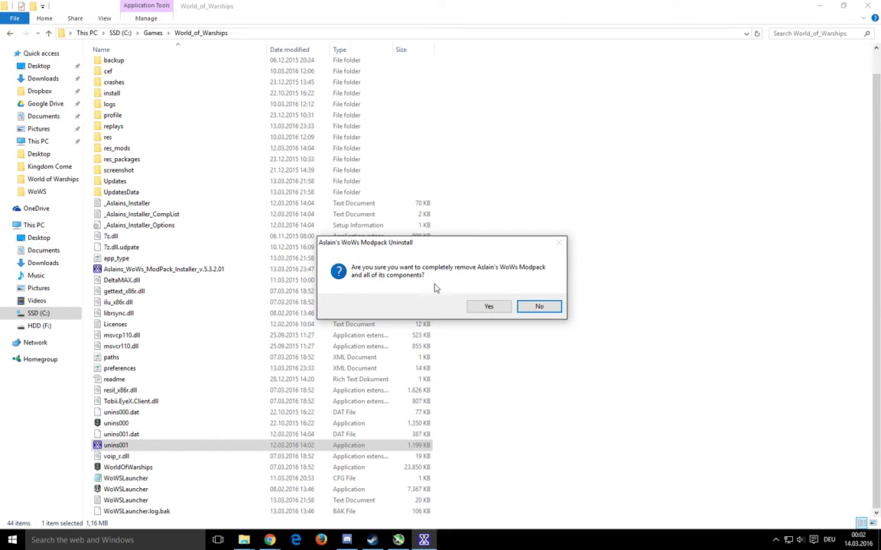
left_click(497, 309)
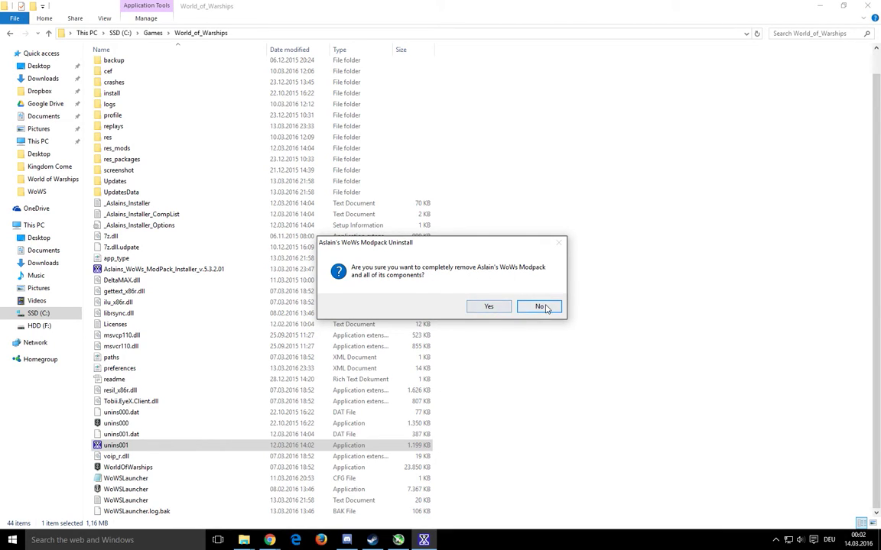
left_click(538, 307)
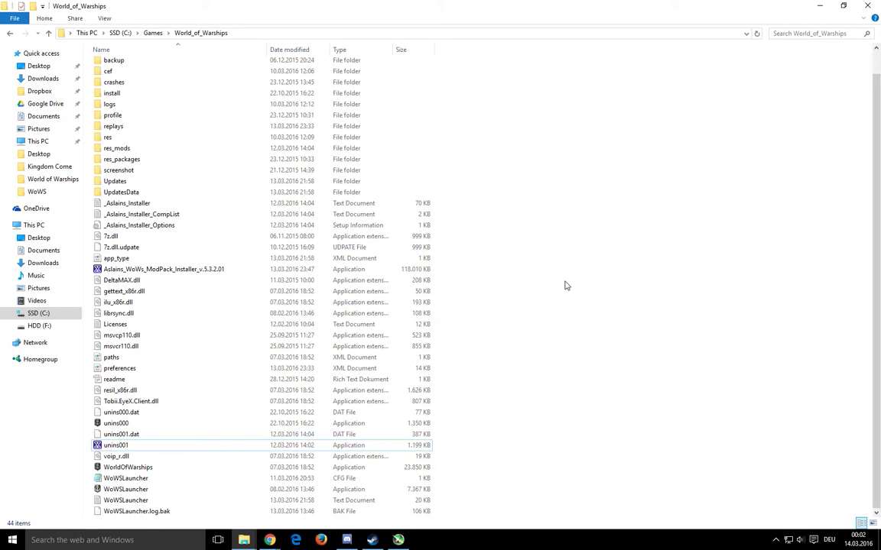